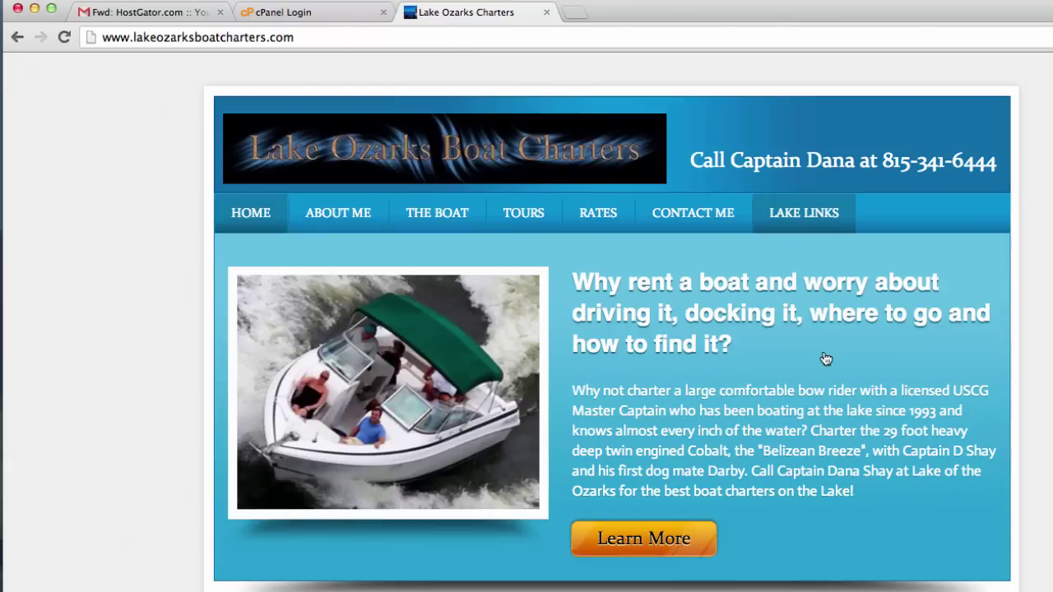
Select, then deselect, the lakeozarksboatcharters.com web address in Chrome's address bar.
left_click(661, 39)
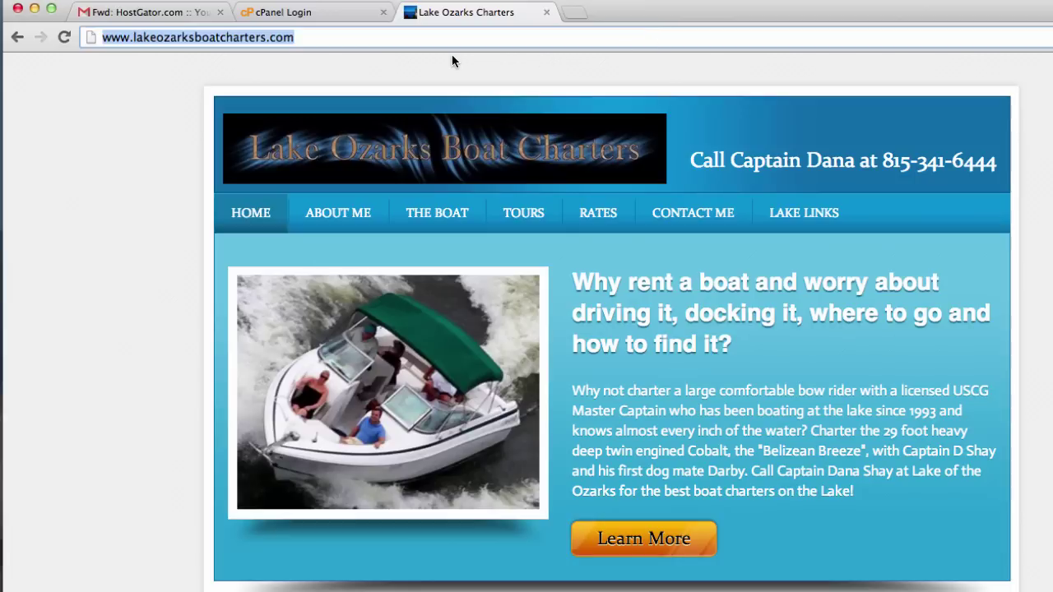
left_click(382, 37)
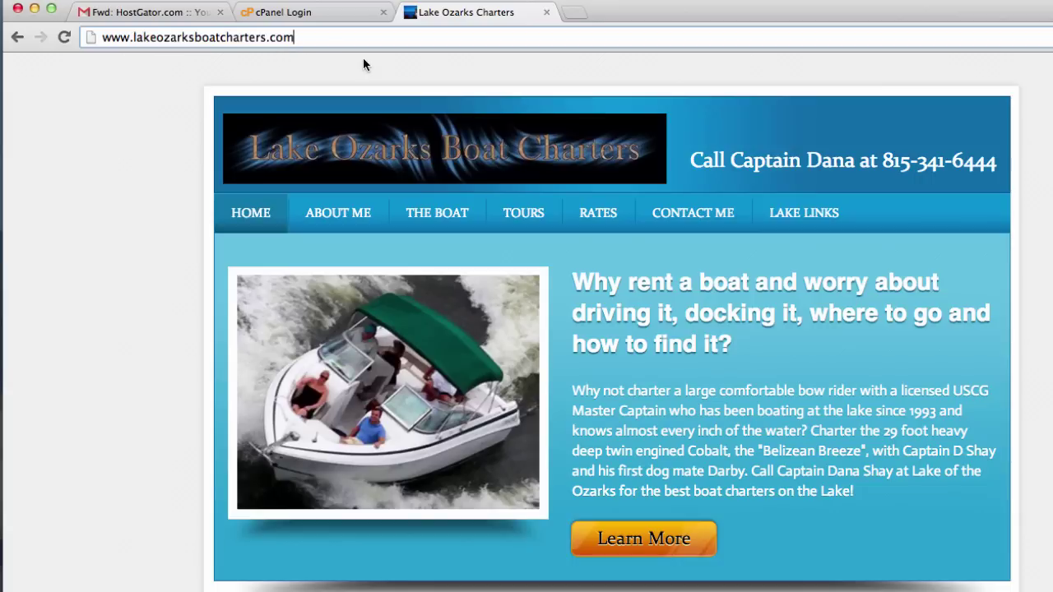
Open the forwarded HostGator account-info email in Gmail and select the control panel password.
left_click(329, 18)
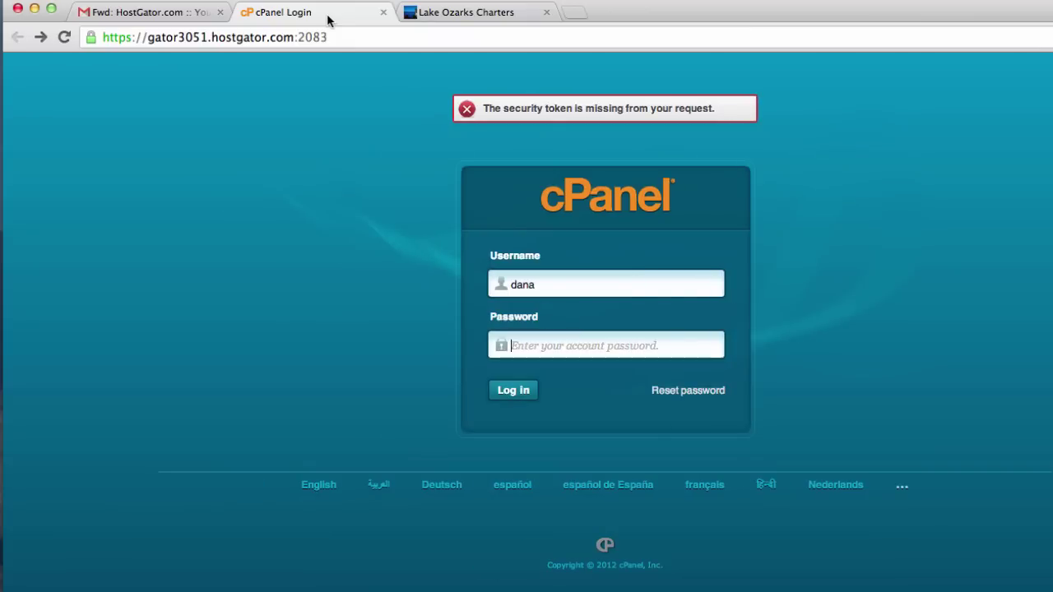
left_click(150, 11)
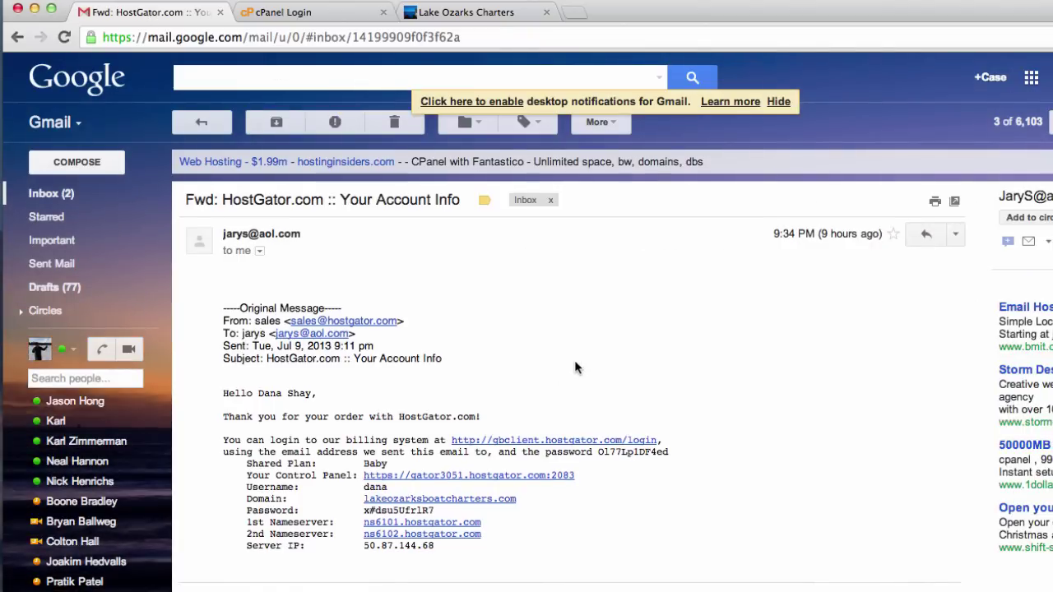
scroll(576, 366, "down", 2)
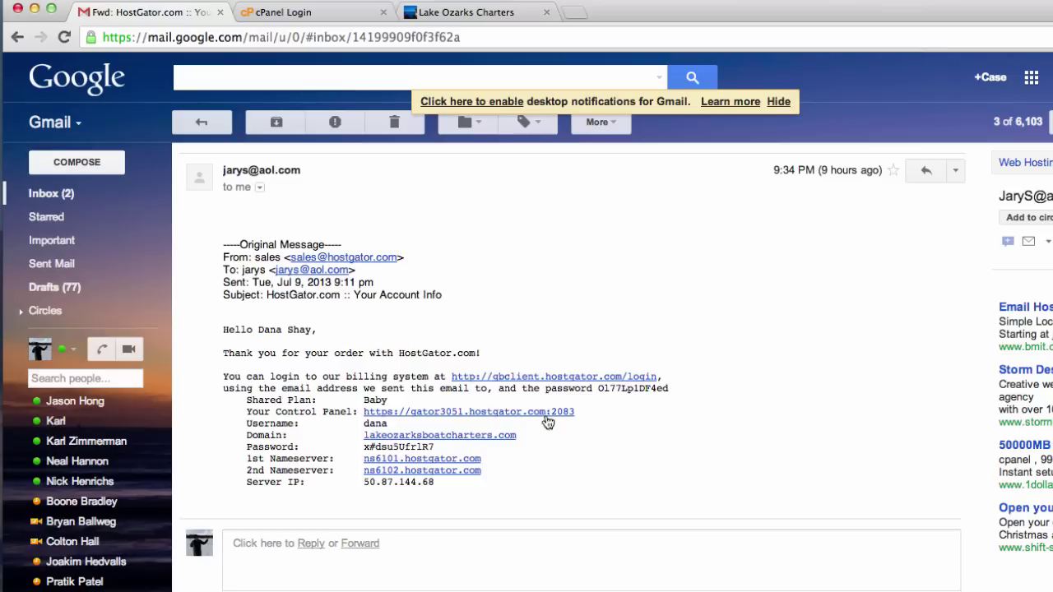
scroll(546, 423, "down", 1)
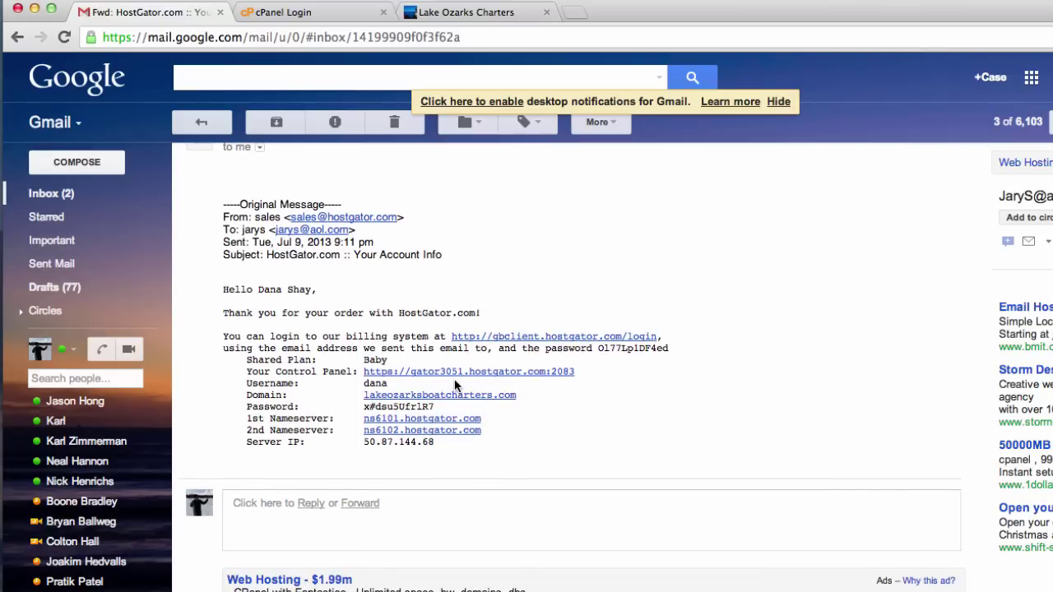
left_click_drag(400, 383, 356, 382)
left_click(356, 382)
left_click_drag(435, 407, 362, 408)
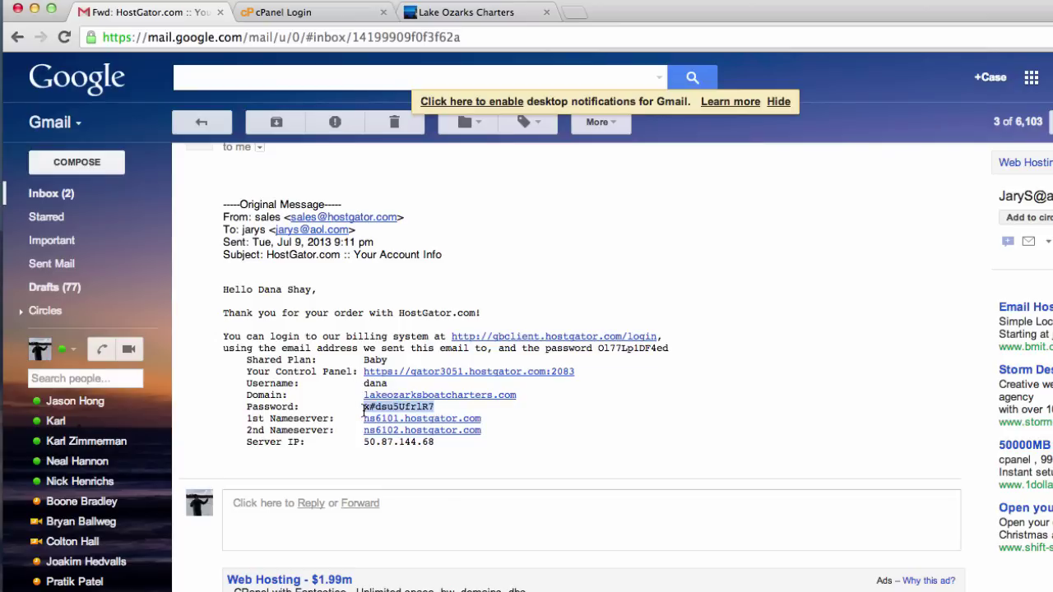
Log in to cPanel with the copied password, correcting it after the error, and decline the getting-started wizard.
left_click(333, 12)
key("super+v")
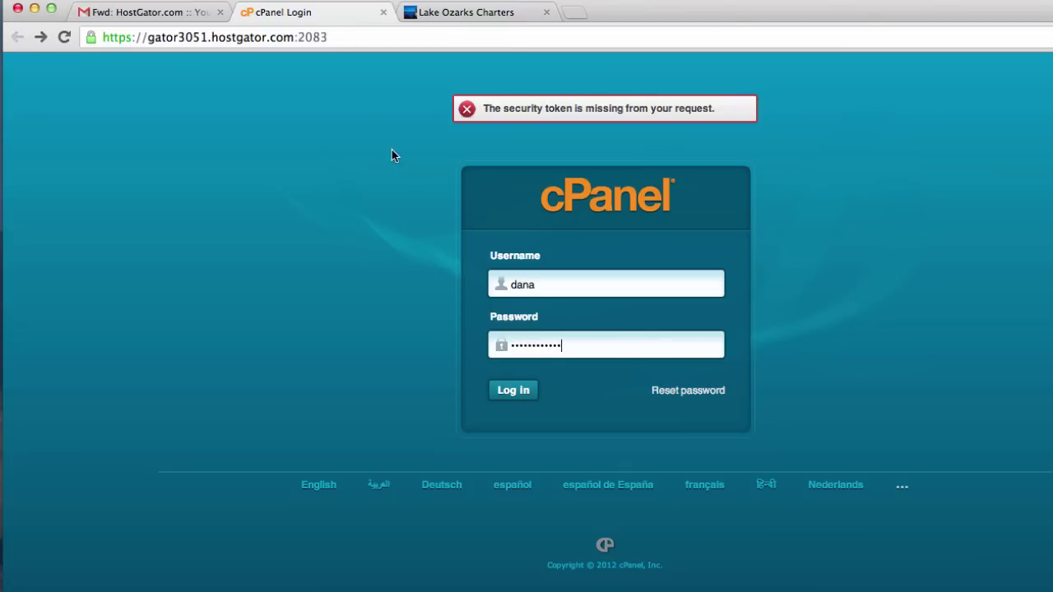
left_click(515, 395)
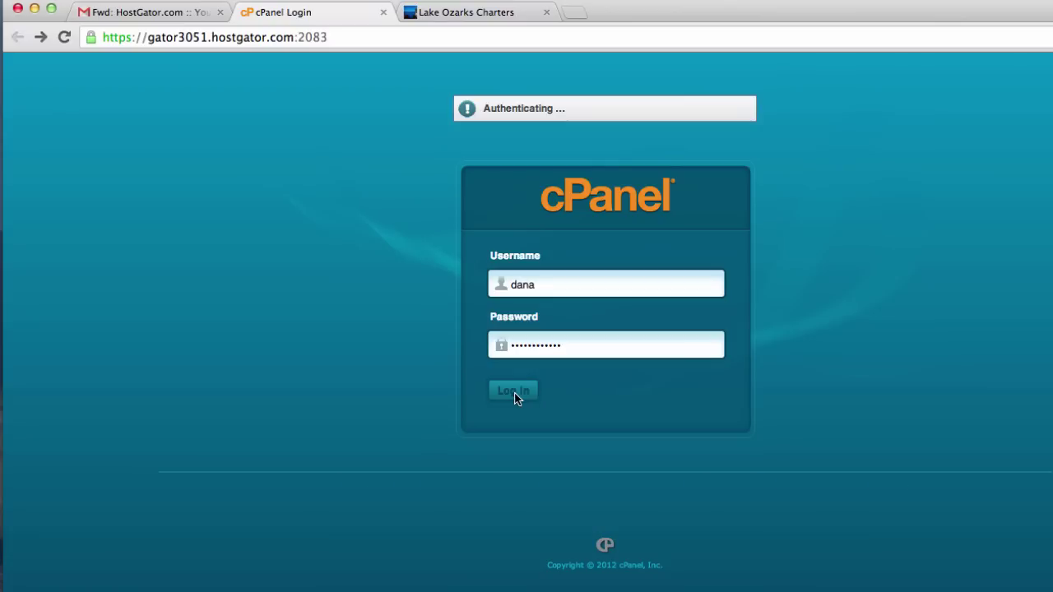
double_click(557, 346)
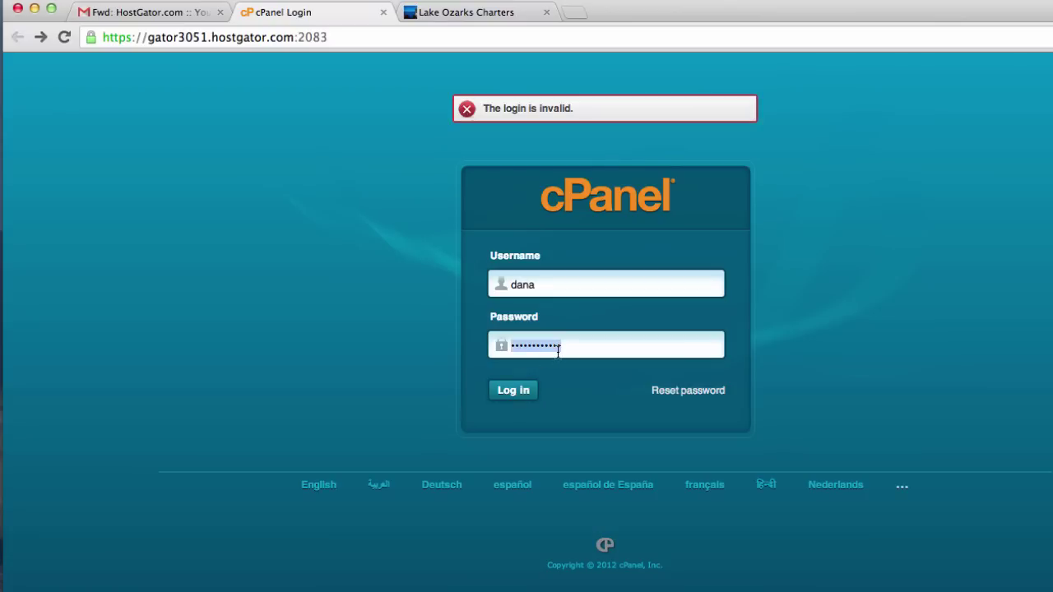
type("d")
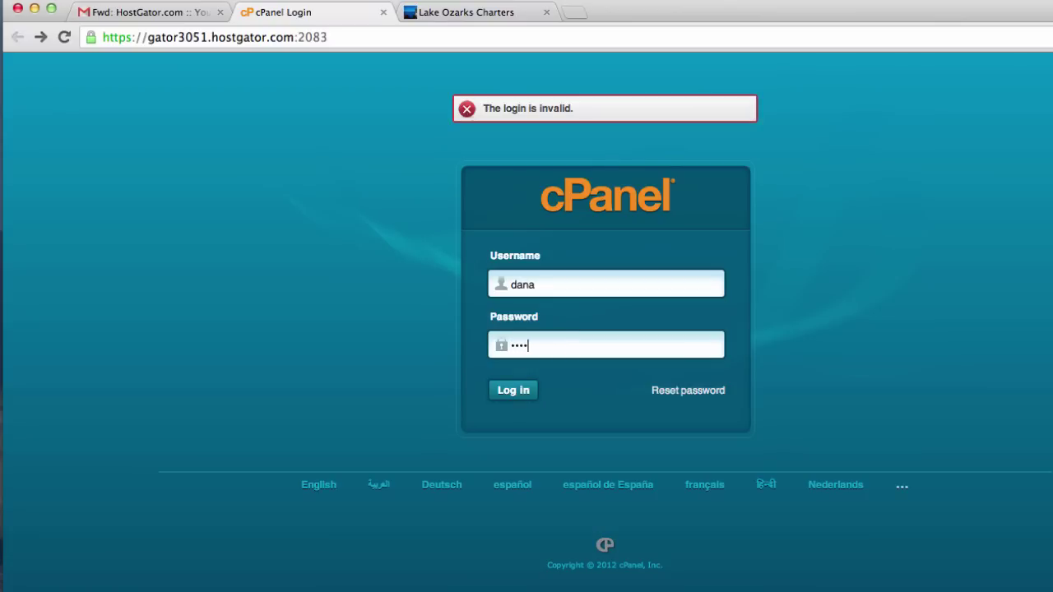
key("Return")
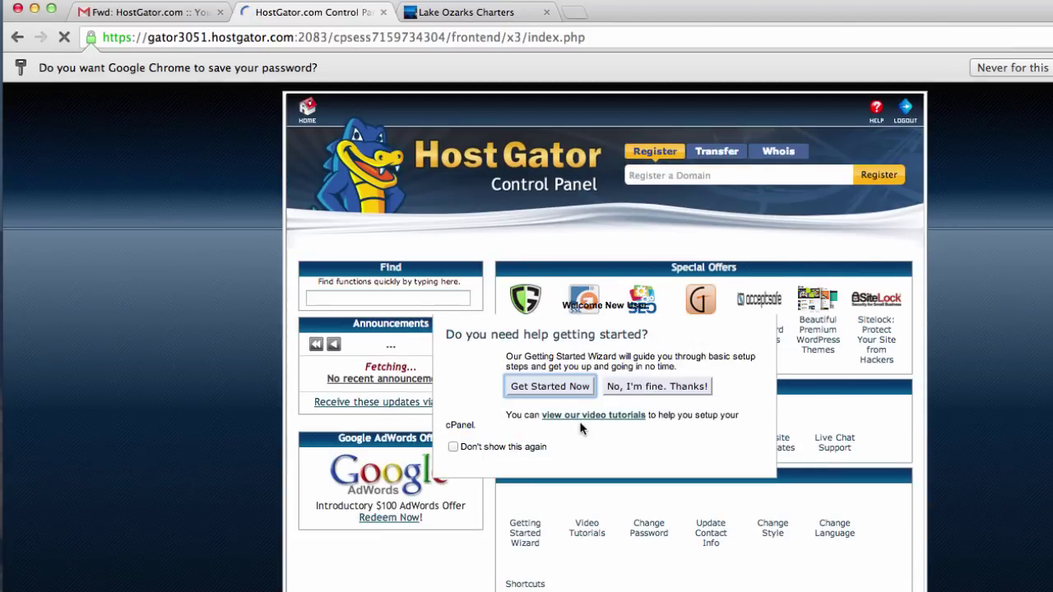
left_click(681, 389)
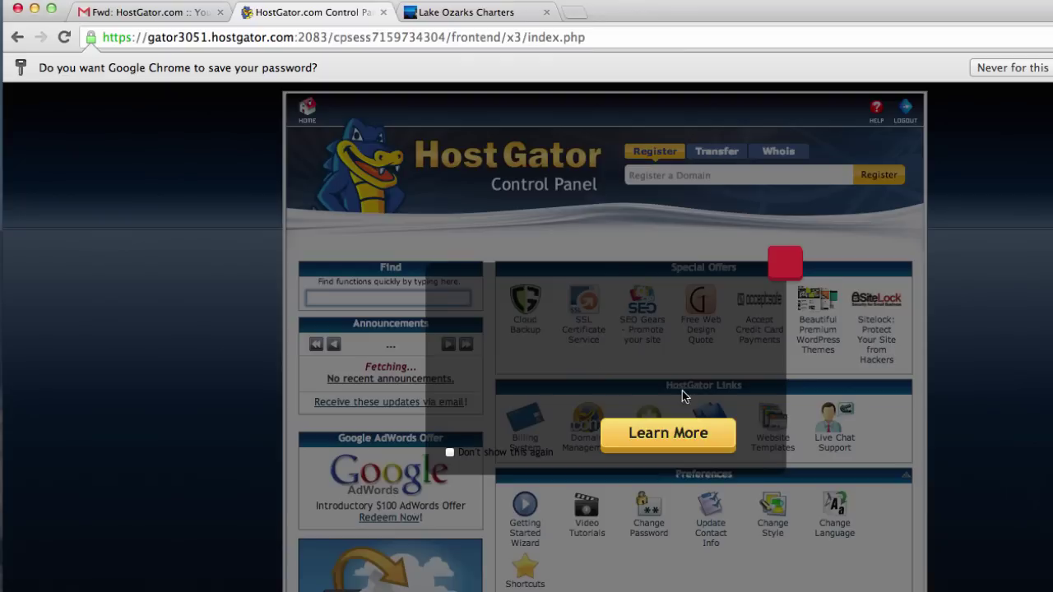
Close the Cloud Backup promotion and open Email Accounts from the Mail section.
left_click(242, 370)
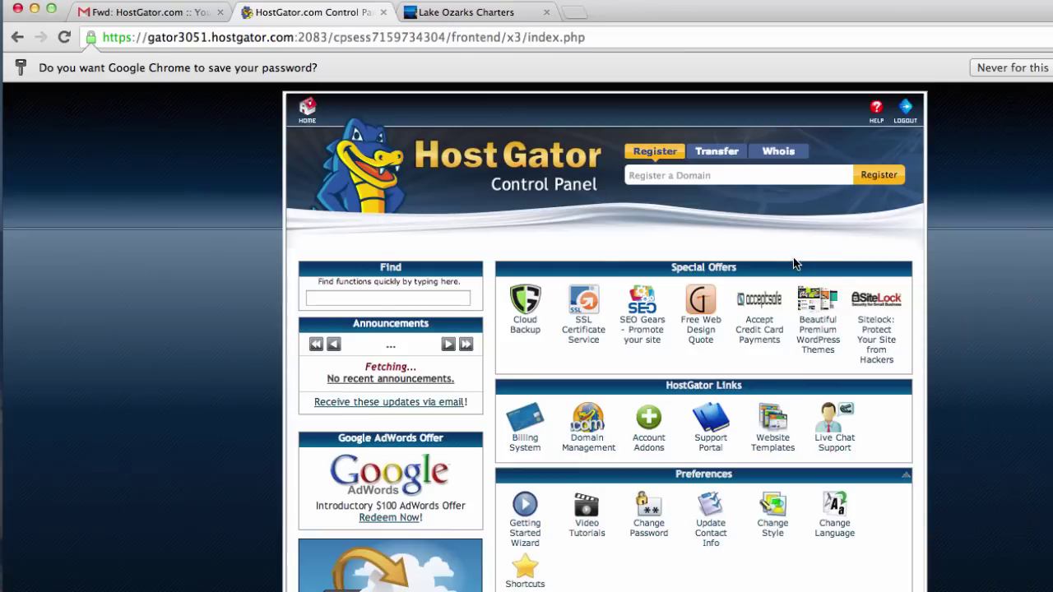
scroll(242, 370, "down", 3)
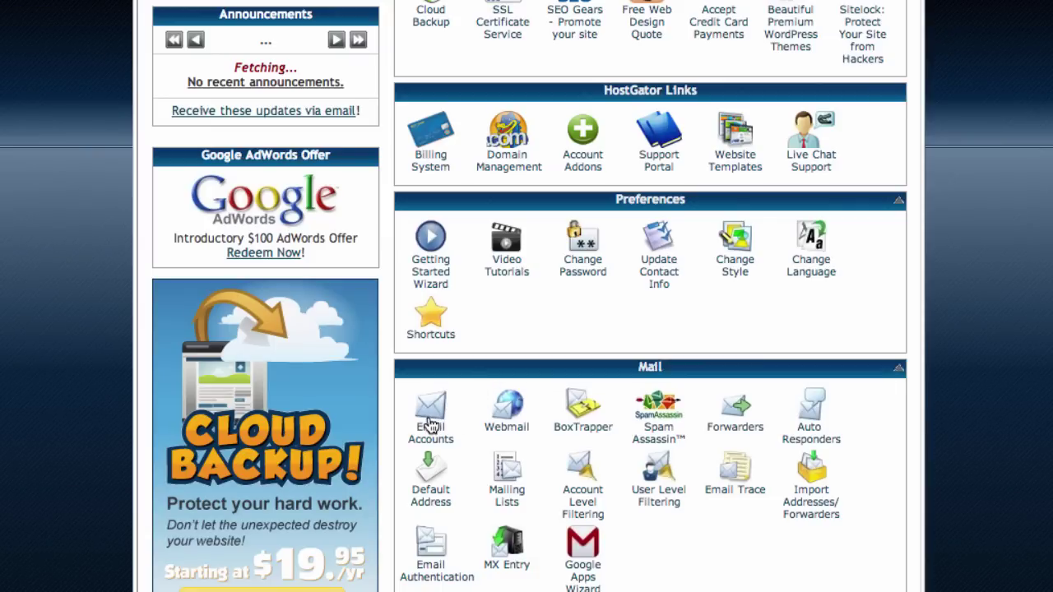
scroll(428, 423, "down", 1)
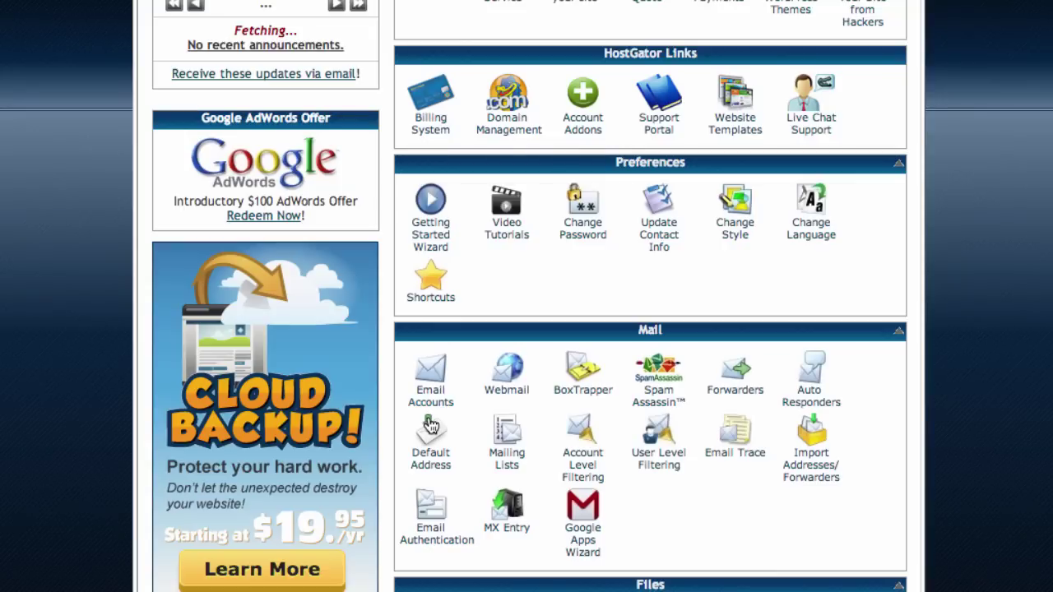
left_click(430, 401)
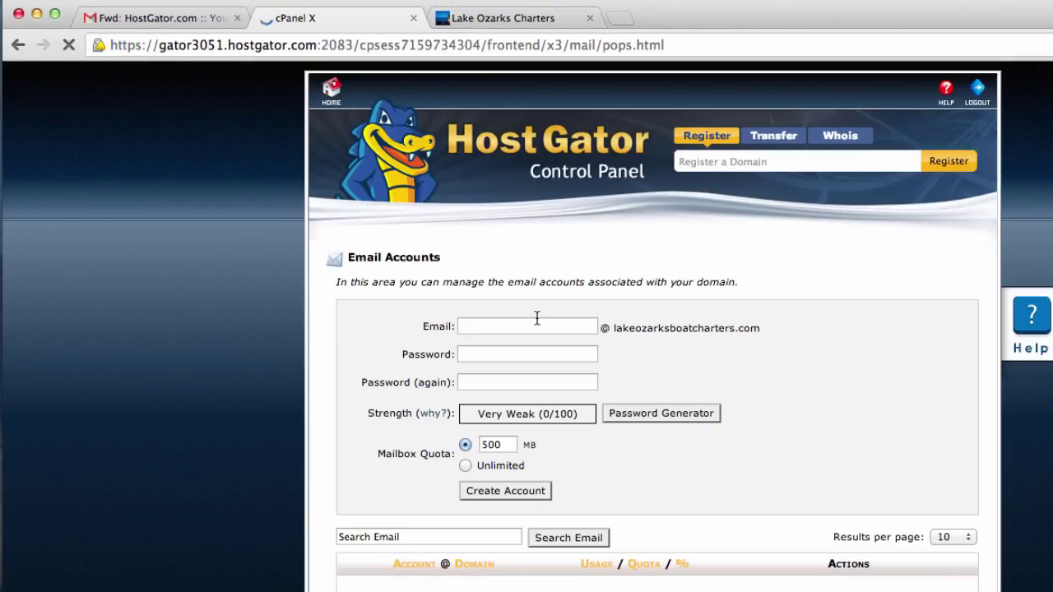
Create a new mailbox on lakeozarksboatcharters.com with a 500 MB quota, entering its password twice.
left_click(536, 326)
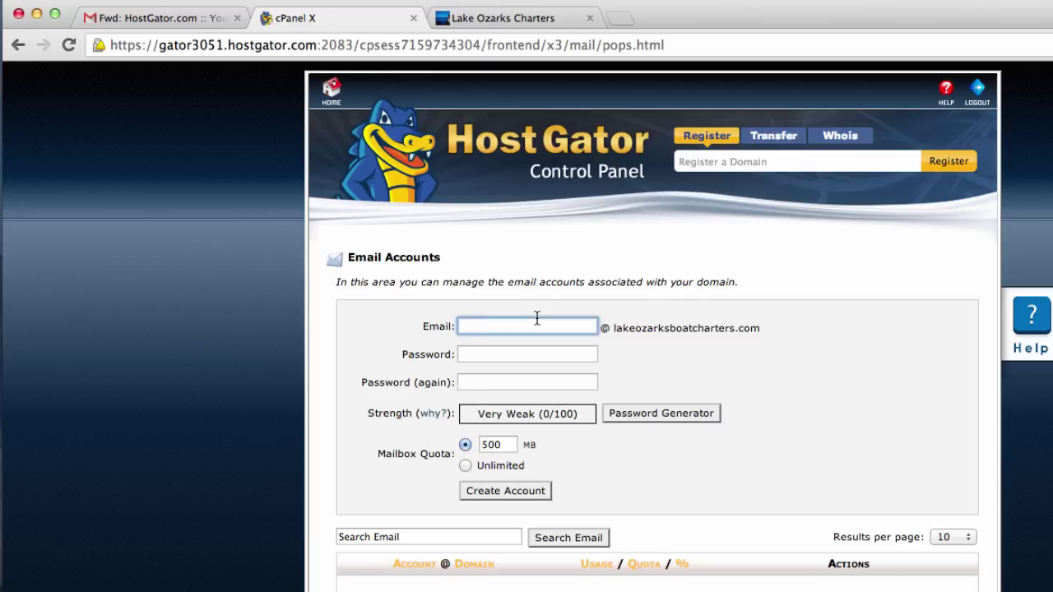
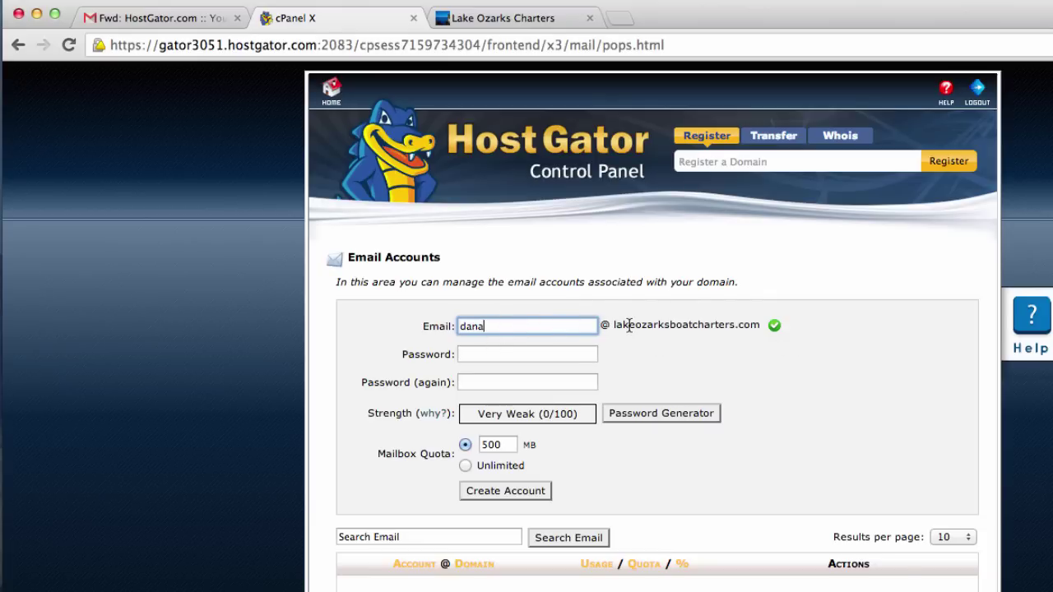
left_click(554, 353)
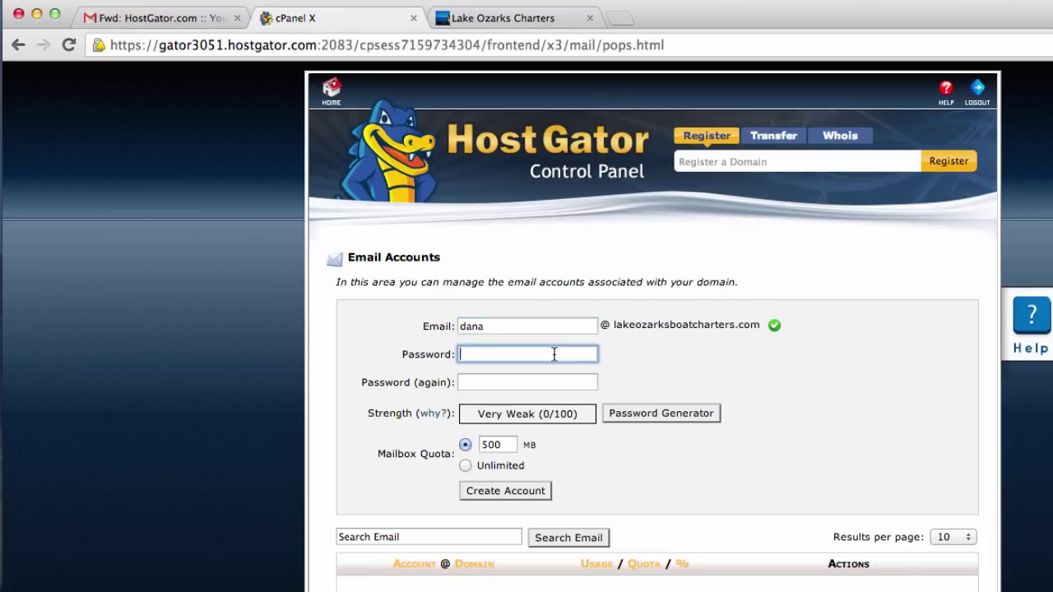
type("••••••••••")
key("Tab")
type("••")
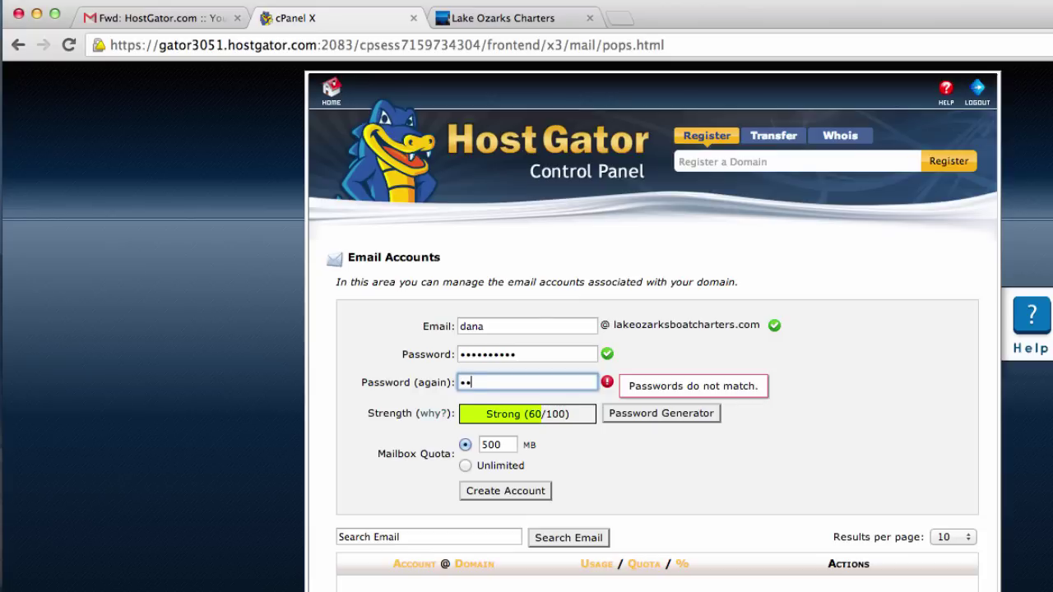
type("••••••••")
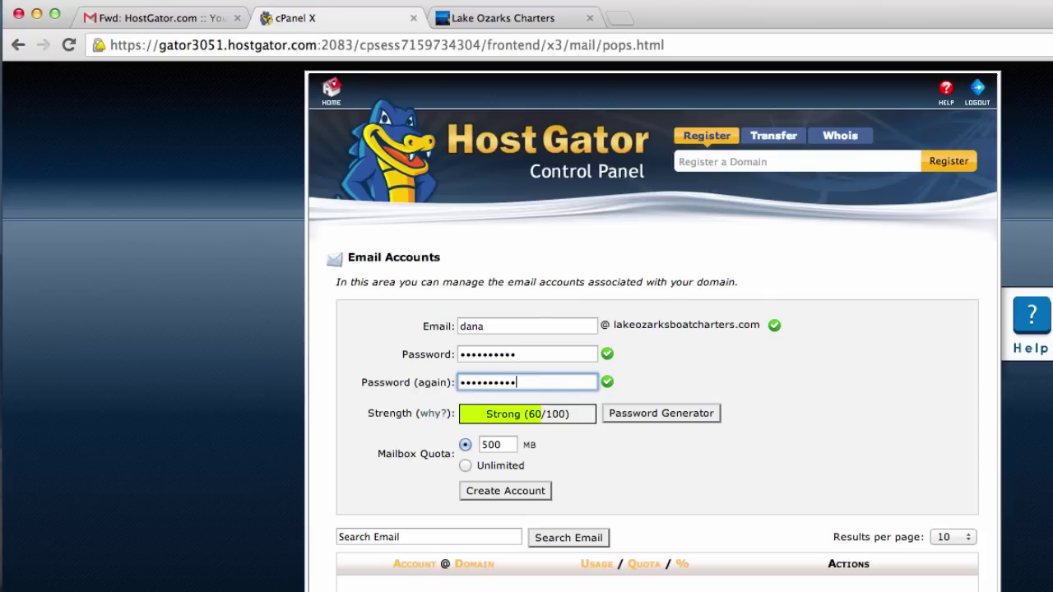
left_click(660, 443)
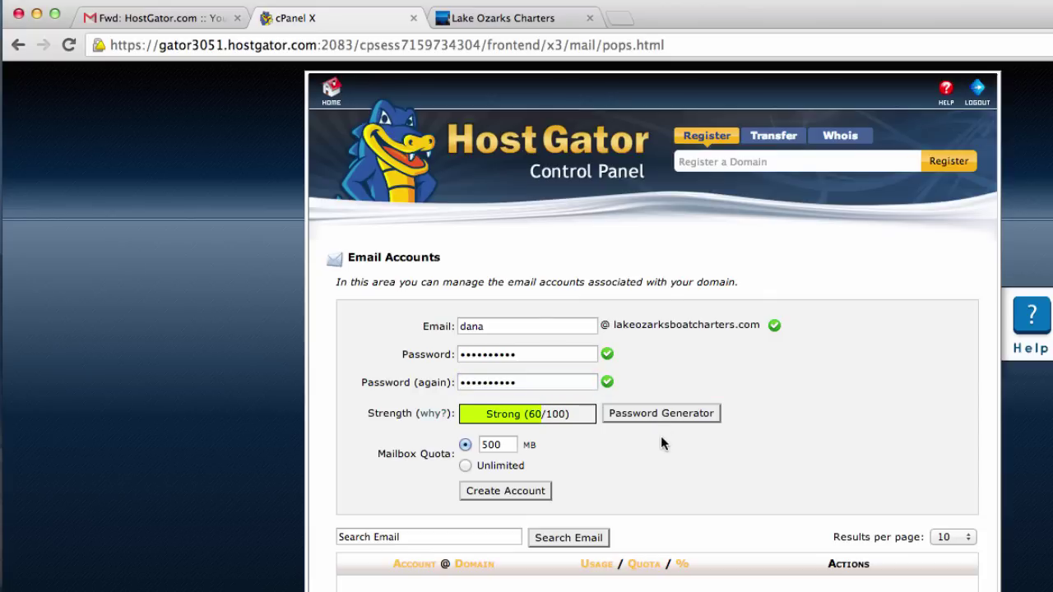
left_click(505, 494)
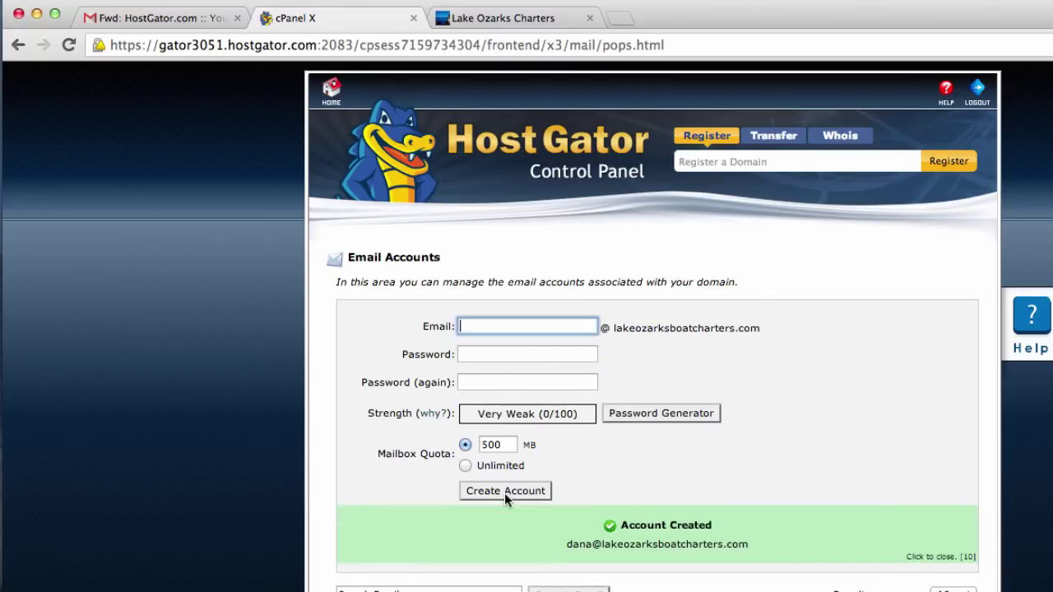
Open webmail for the new account from its More actions menu.
scroll(190, 571, "down", 4)
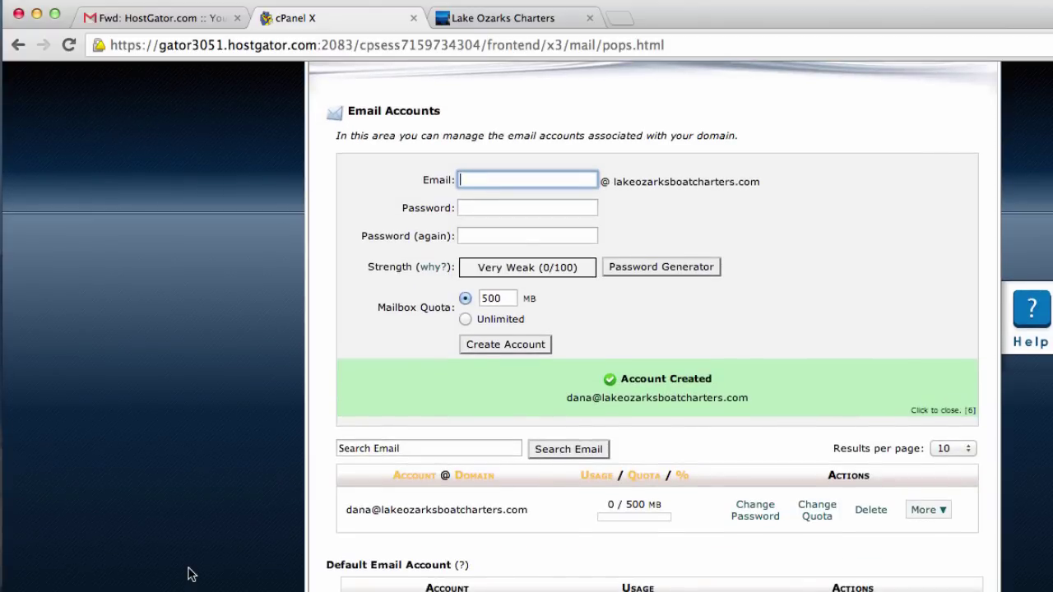
scroll(190, 571, "up", 3)
scroll(190, 570, "down", 3)
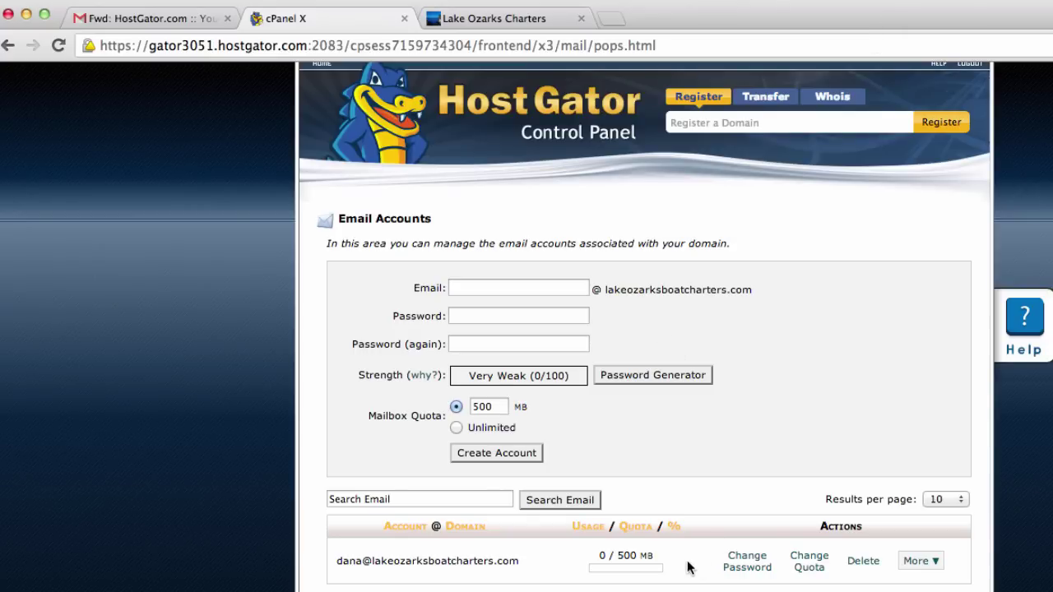
scroll(687, 565, "down", 1)
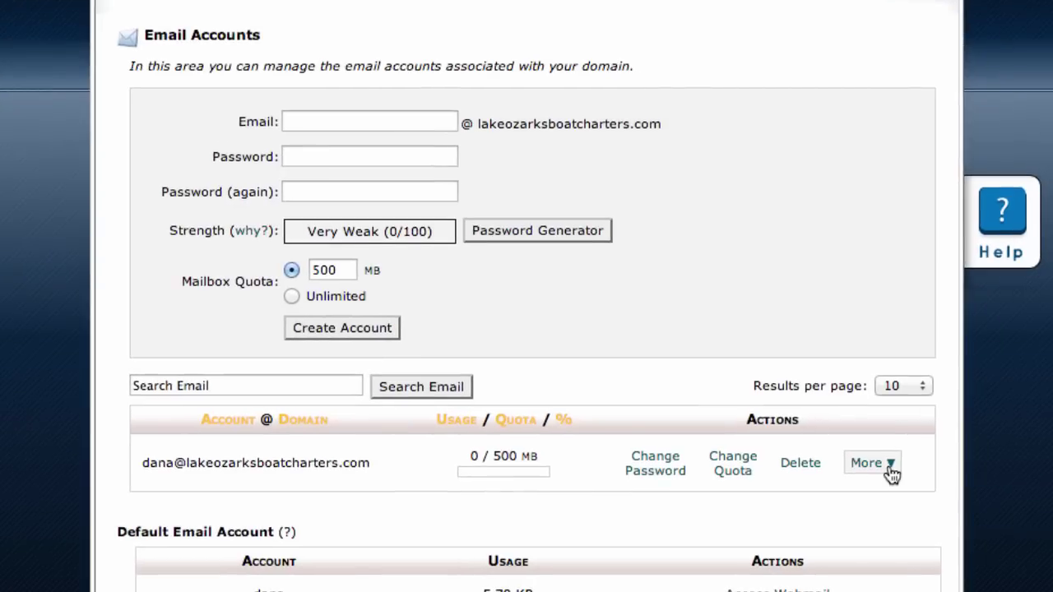
left_click(926, 513)
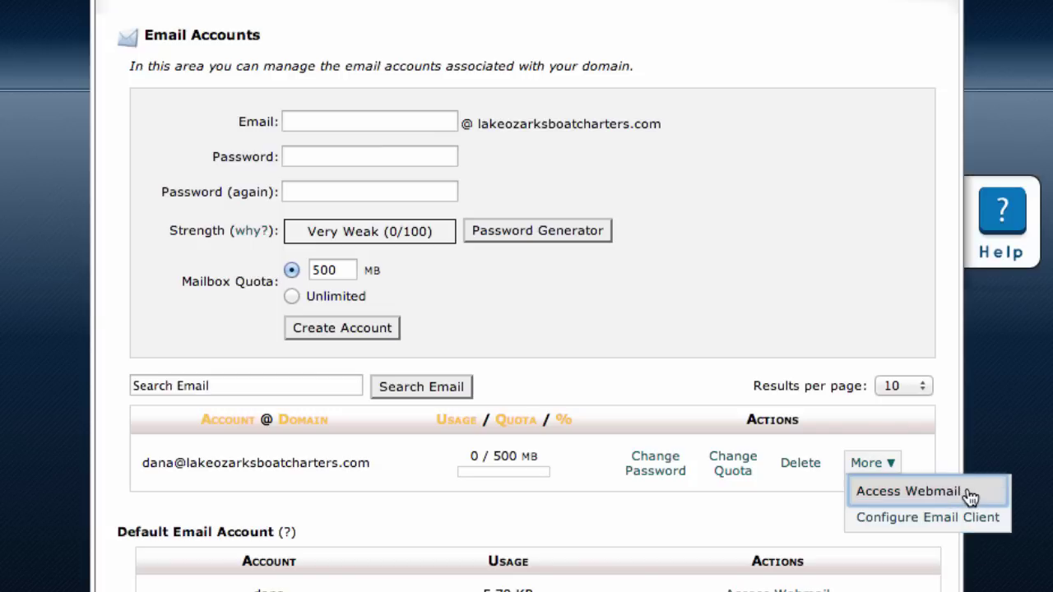
left_click(908, 491)
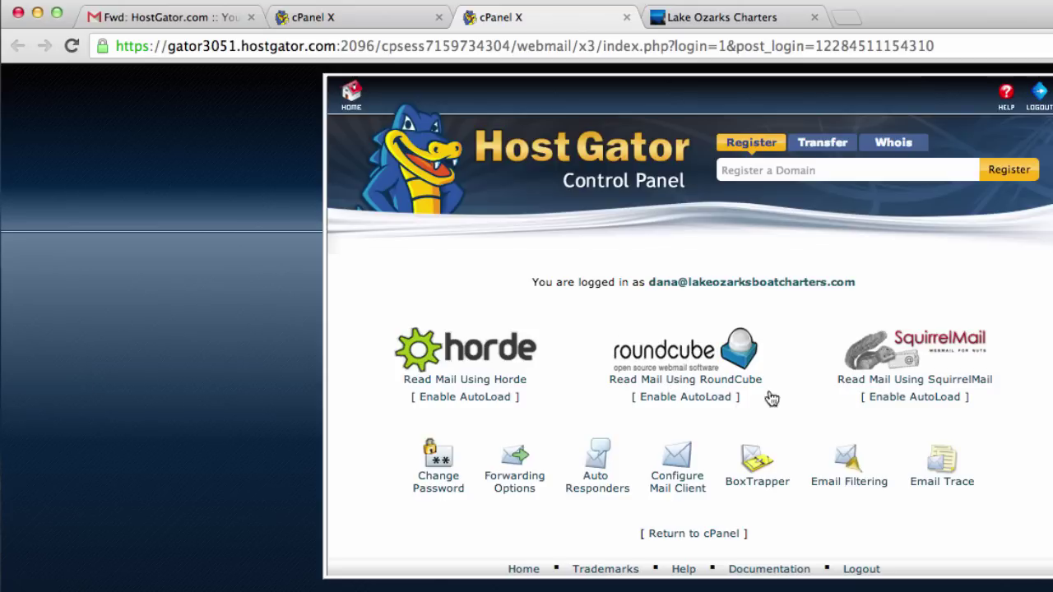
Read the new mailbox in RoundCube and confirm its Inbox is empty.
left_click(718, 383)
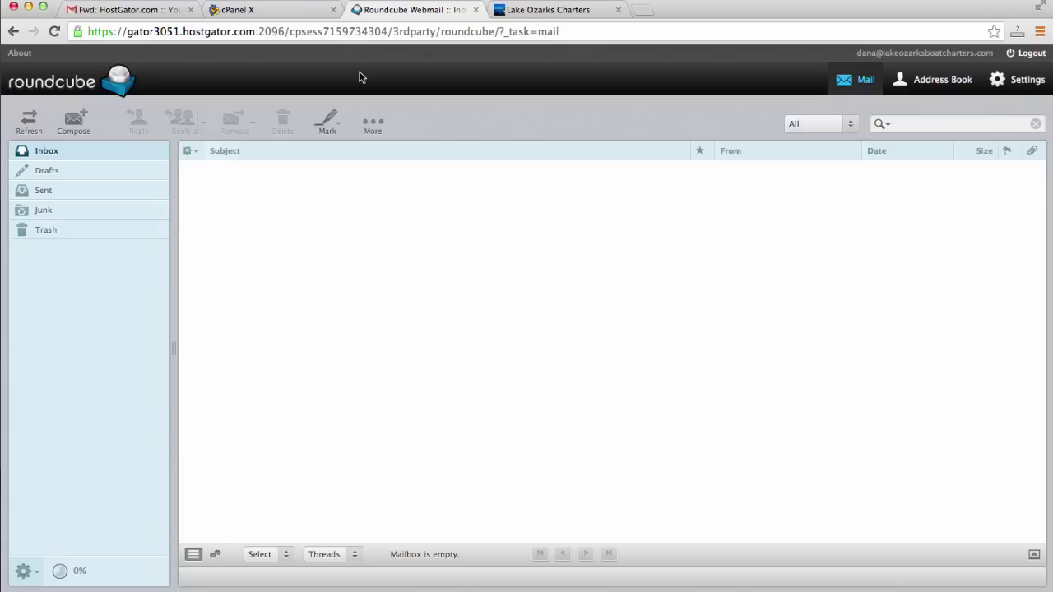
Switch between the Gmail inbox and the empty Roundcube inbox to compare them.
left_click(90, 9)
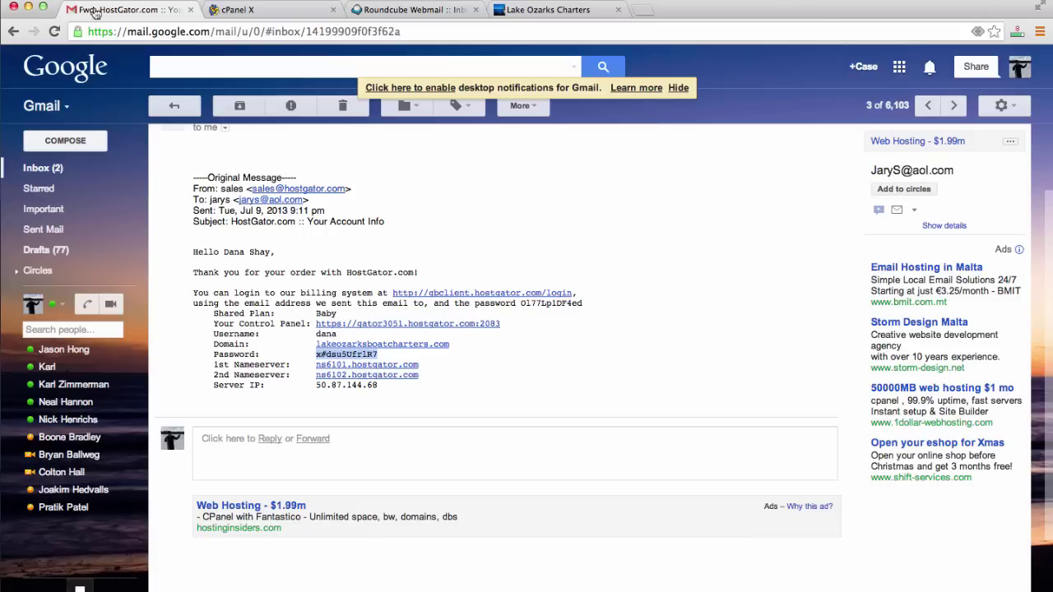
left_click(68, 169)
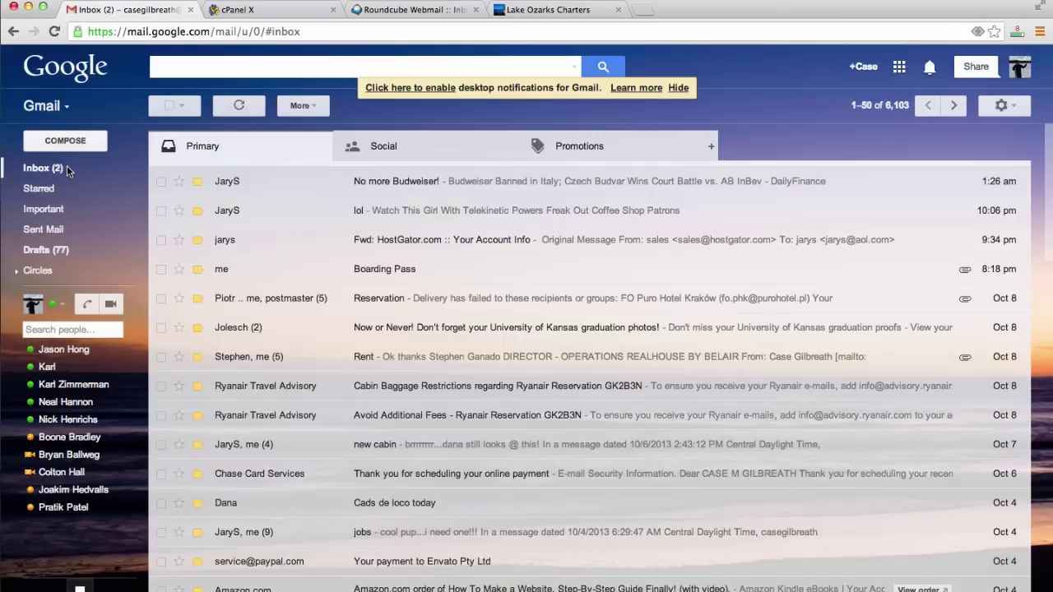
left_click(394, 8)
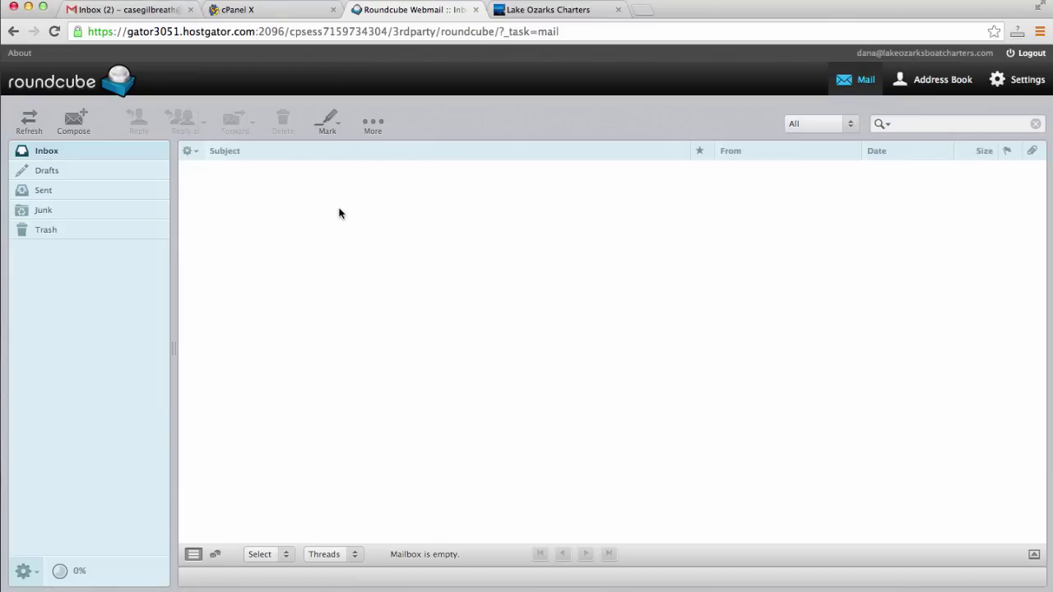
left_click(121, 10)
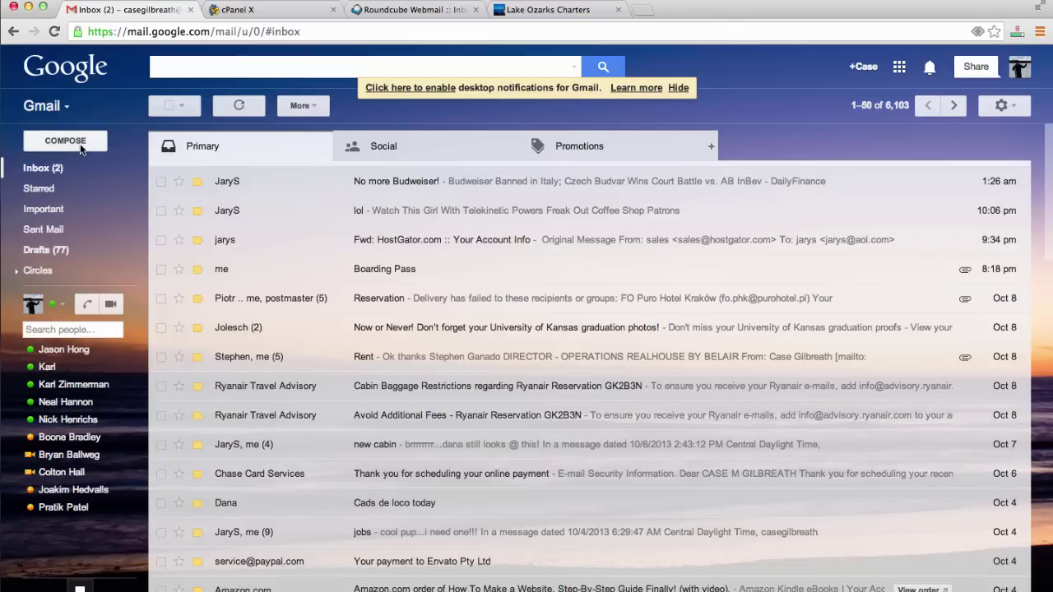
left_click(420, 10)
Go back to the webmail landing page and close the leftover webmail tabs.
left_click(14, 31)
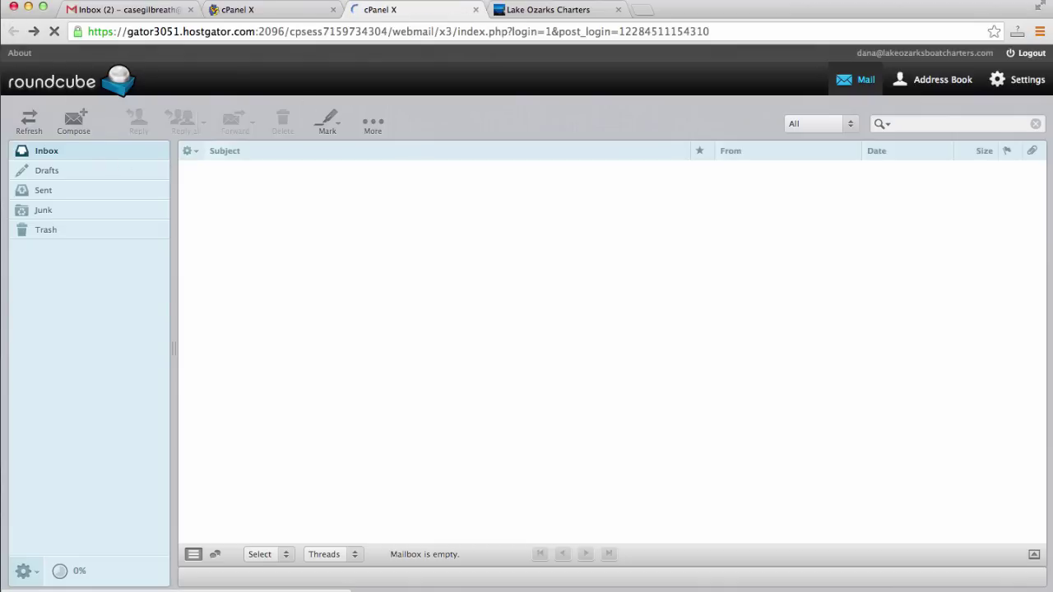
left_click(266, 11)
left_click(387, 12)
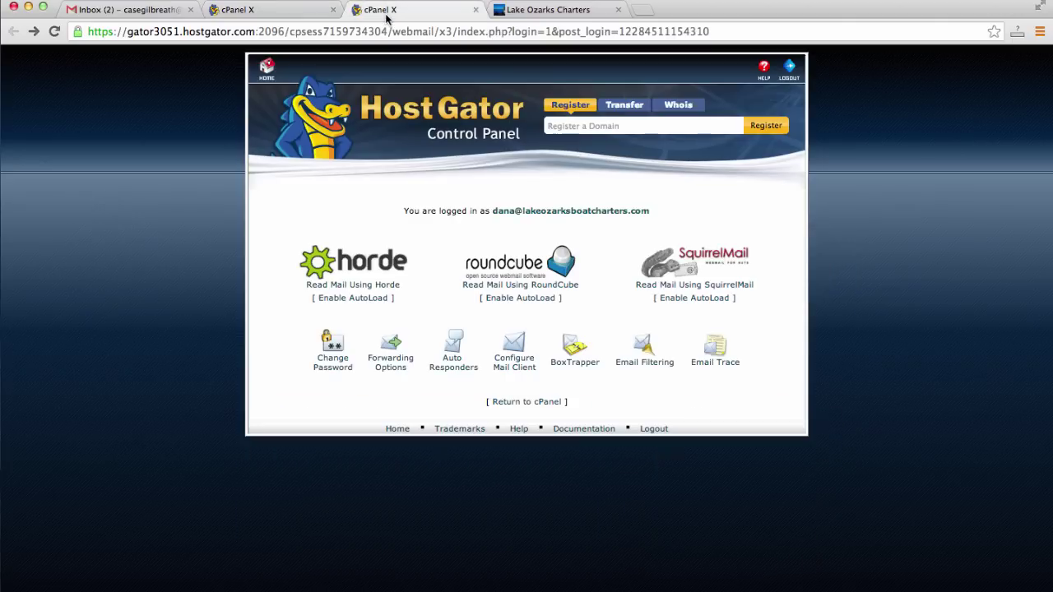
left_click(475, 10)
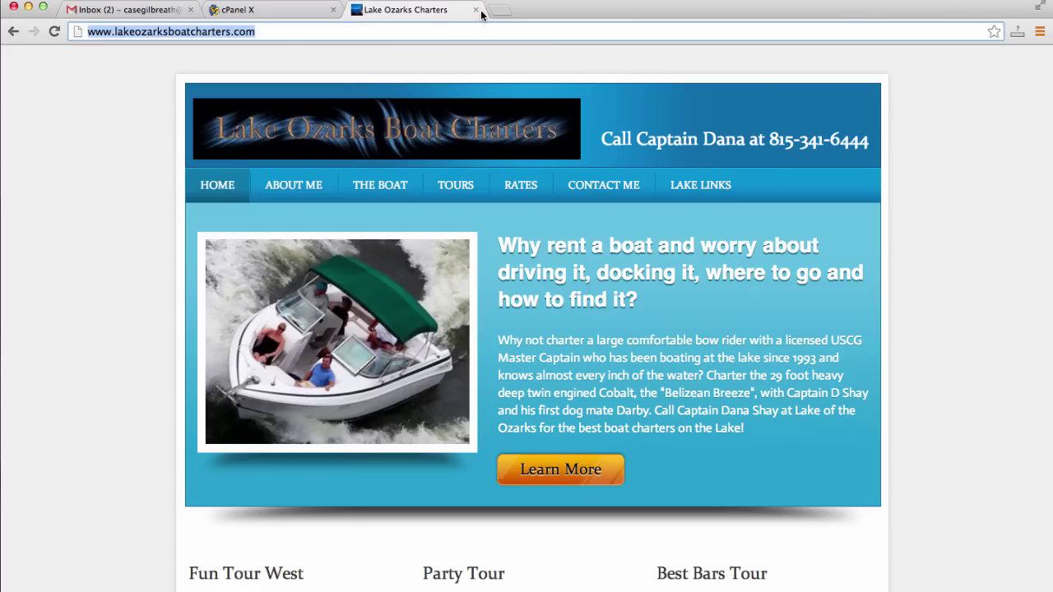
Open Configure Email Client for the domain mailbox and review the SSL settings (IMAP 993, POP3 995, SMTP 465).
left_click(307, 15)
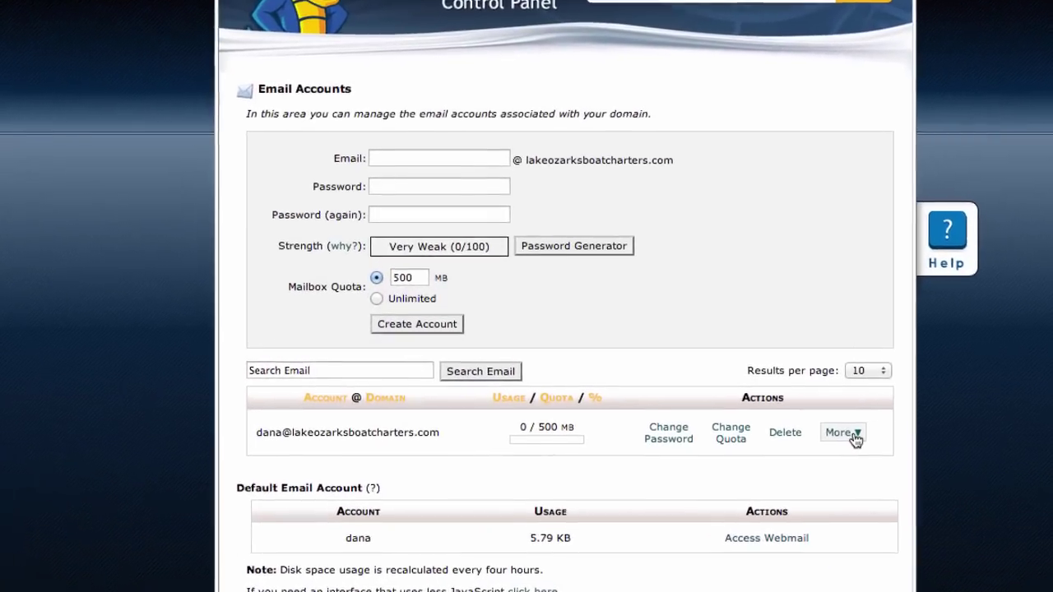
left_click(855, 437)
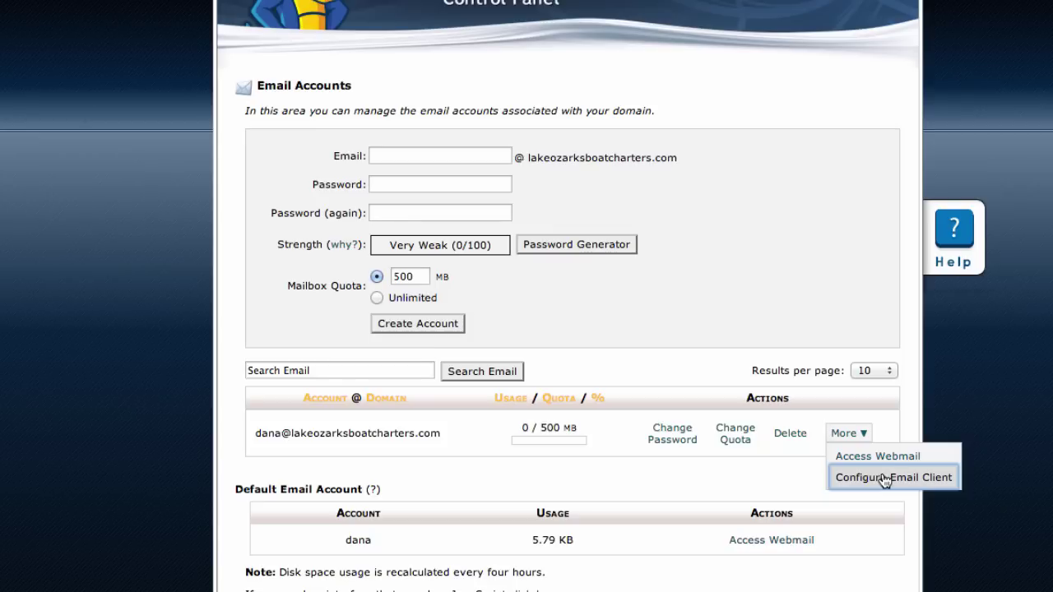
left_click(883, 477)
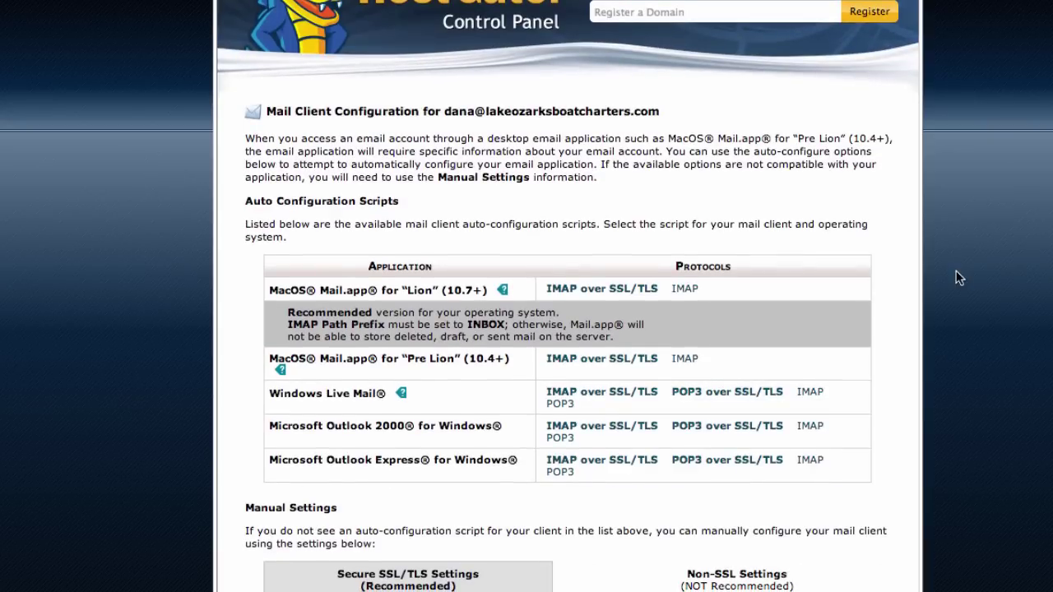
scroll(958, 276, "down", 2)
scroll(957, 275, "up", 3)
scroll(955, 273, "down", 1)
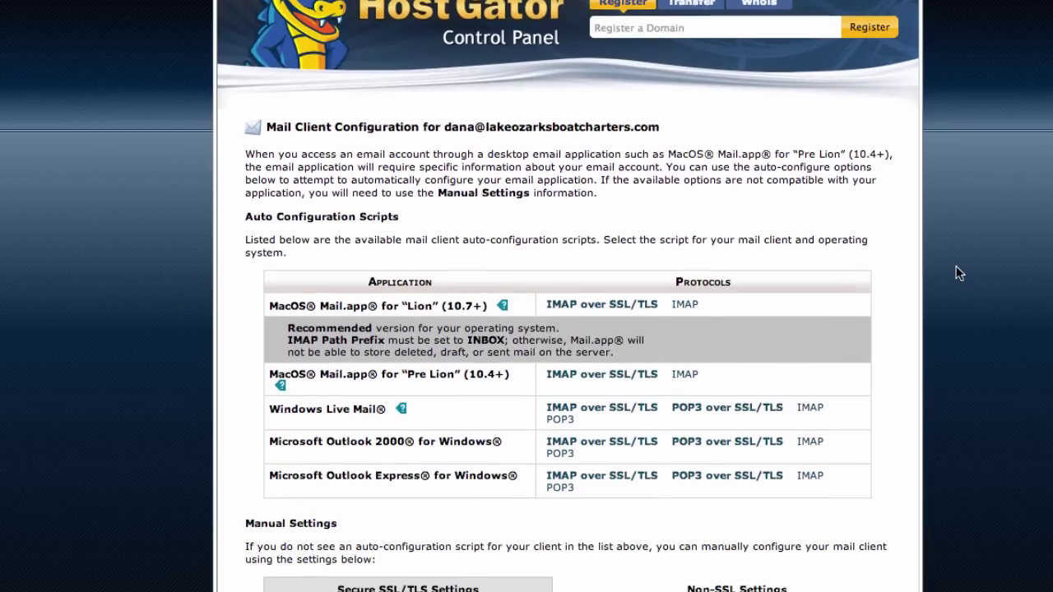
scroll(956, 273, "down", 6)
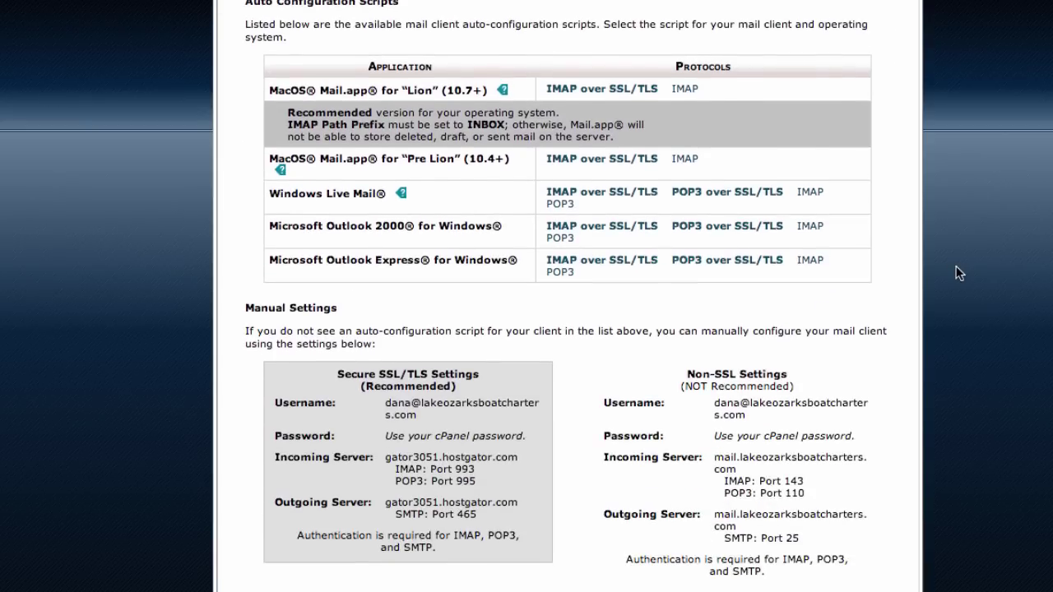
scroll(956, 274, "down", 4)
scroll(955, 274, "up", 7)
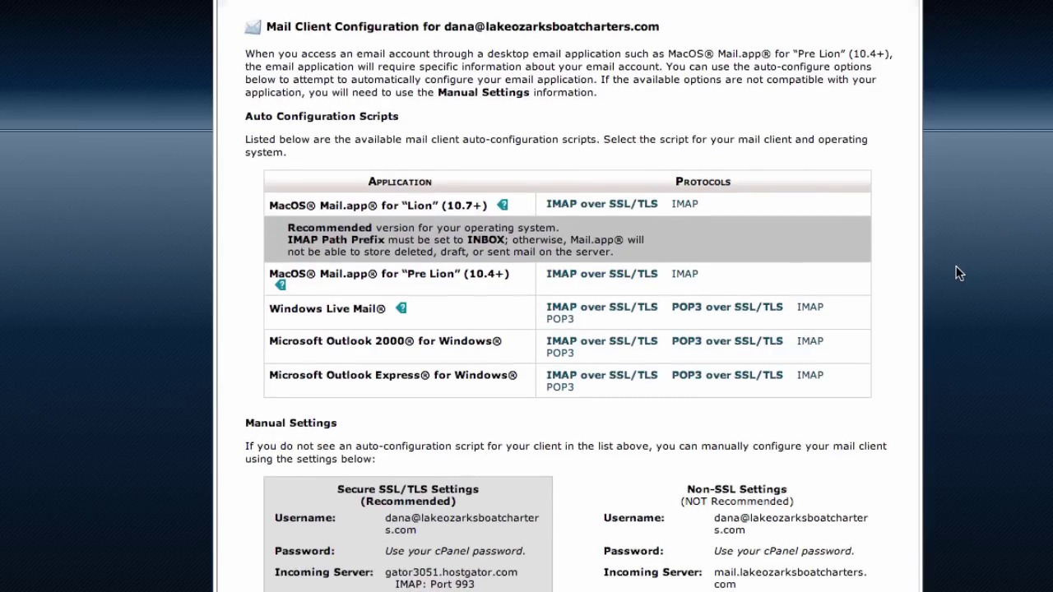
scroll(212, 356, "down", 5)
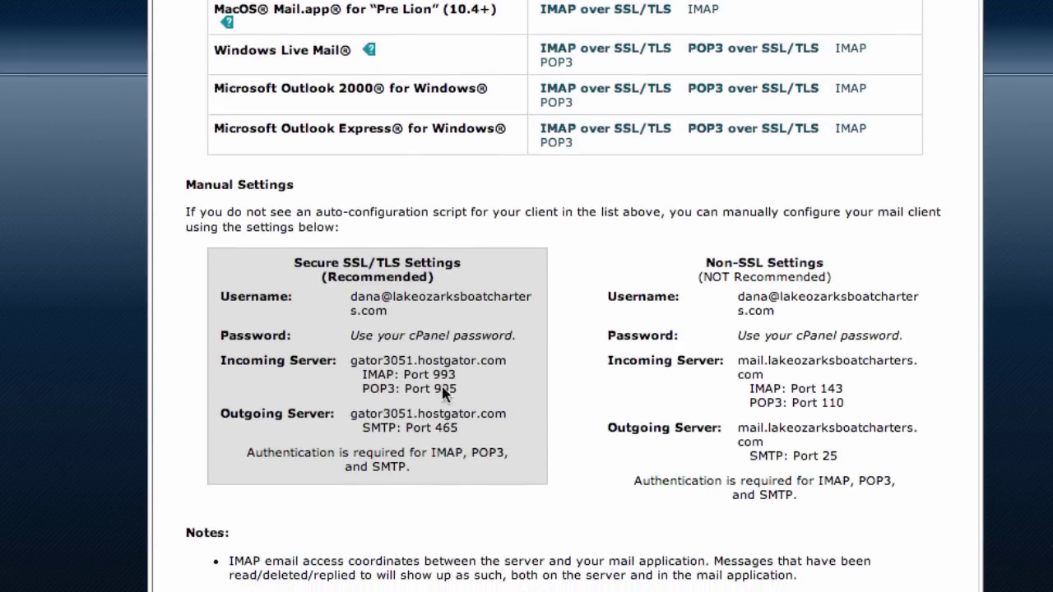
scroll(274, 316, "up", 2)
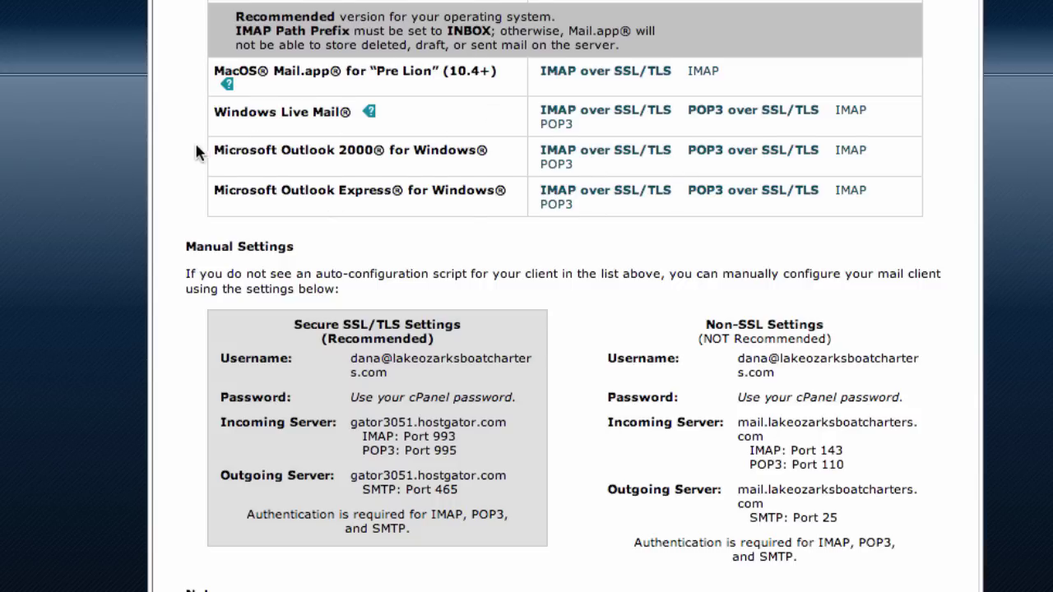
scroll(194, 146, "down", 1)
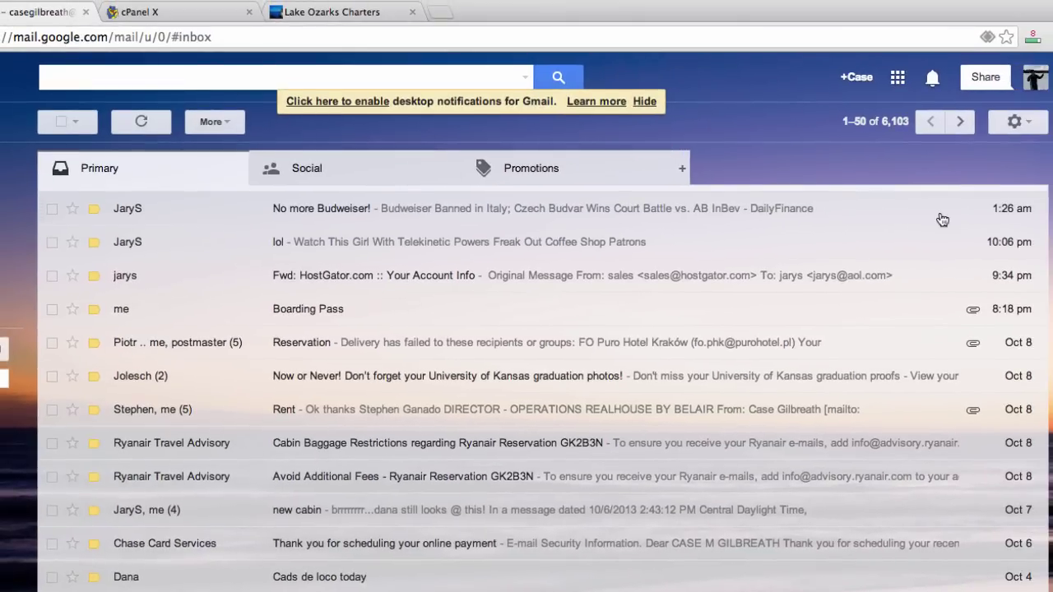
Open Gmail Settings from the gear menu and go to the Accounts tab.
left_click(1014, 122)
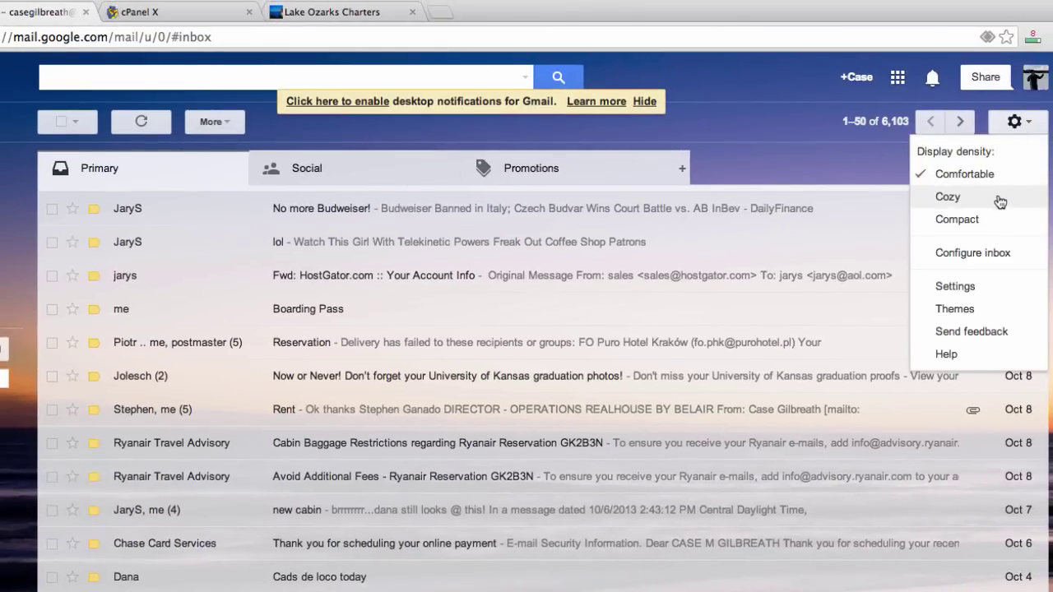
left_click(971, 288)
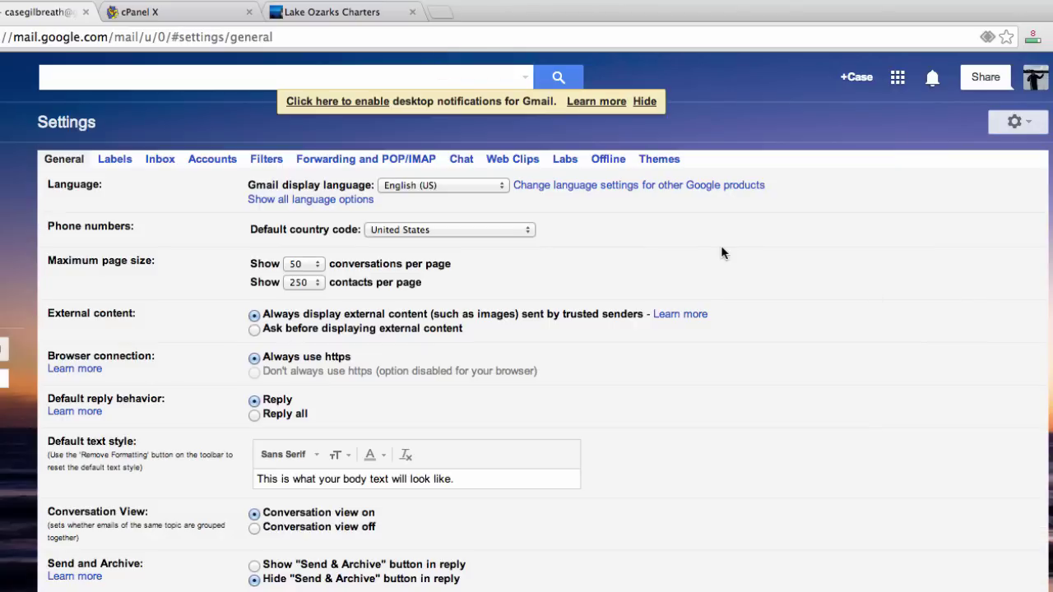
left_click(213, 160)
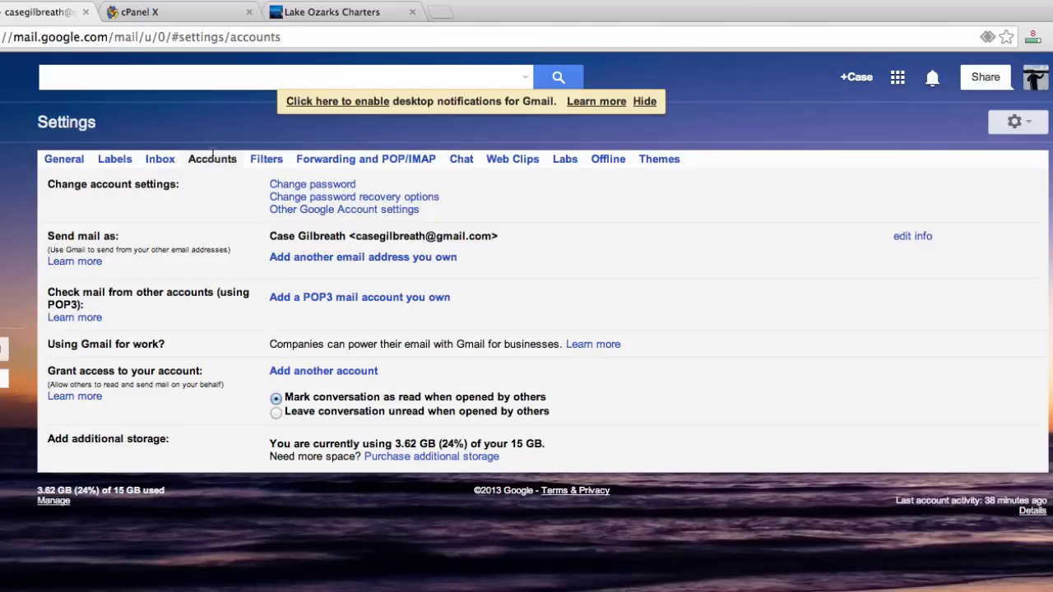
Start adding another send-as address and select the sender name in the Name field.
left_click(380, 258)
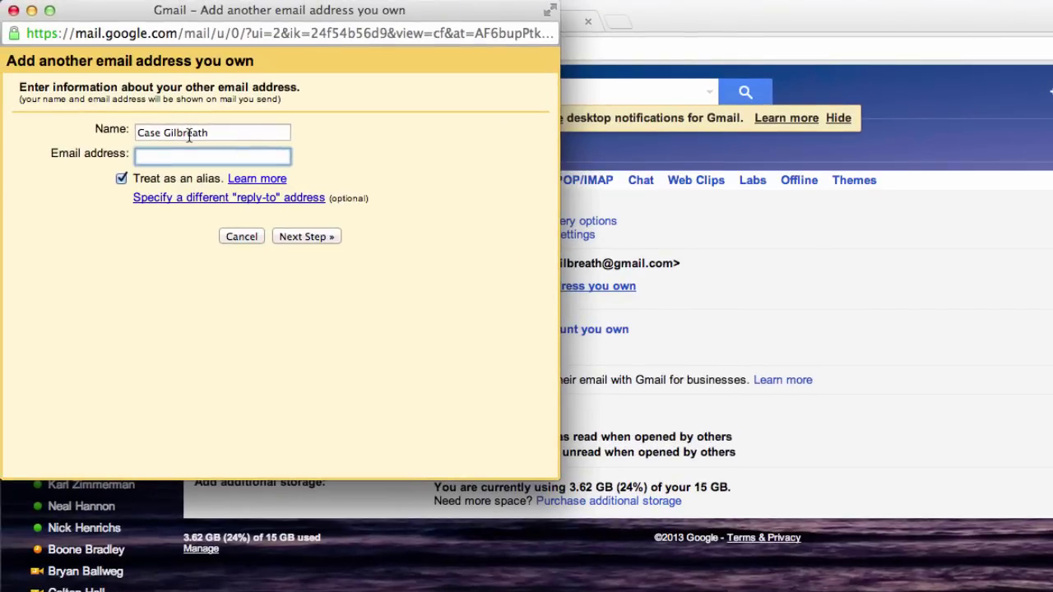
double_click(188, 132)
triple_click(189, 136)
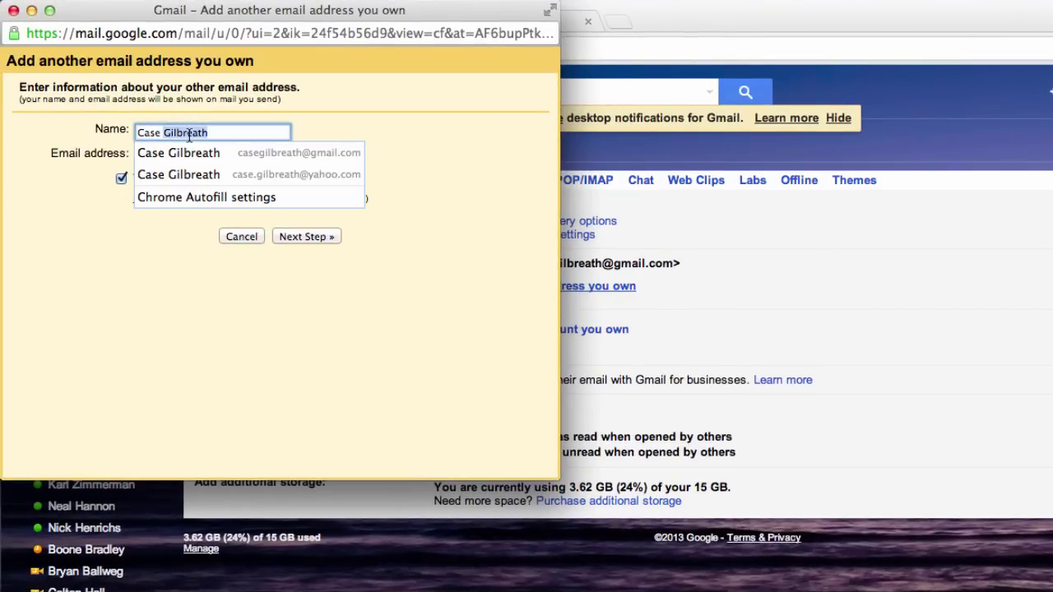
left_click(385, 123)
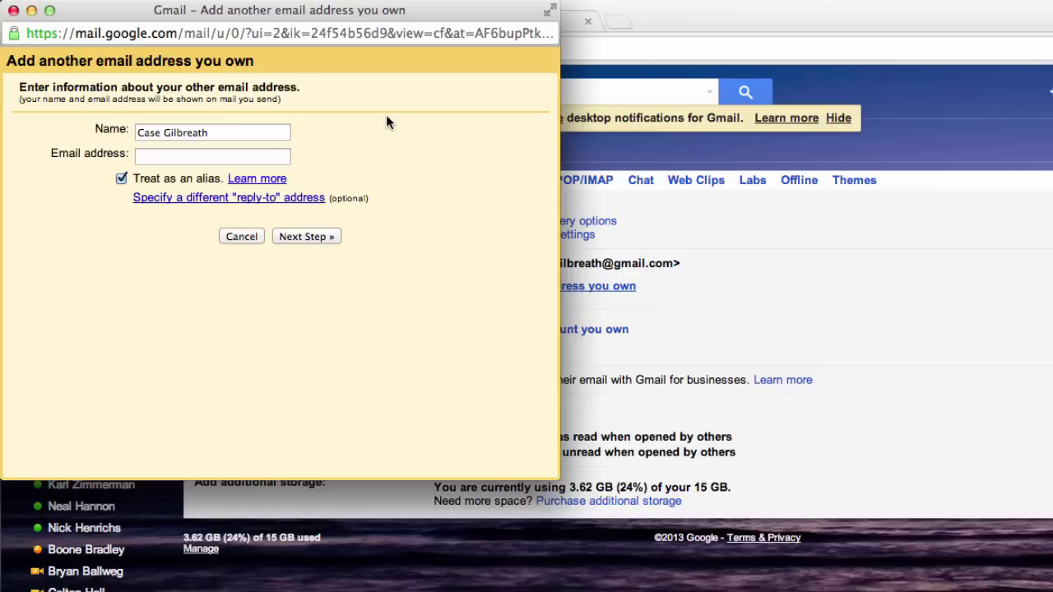
Enter the new domain email address, correcting typos, and continue to the next step.
left_click(219, 153)
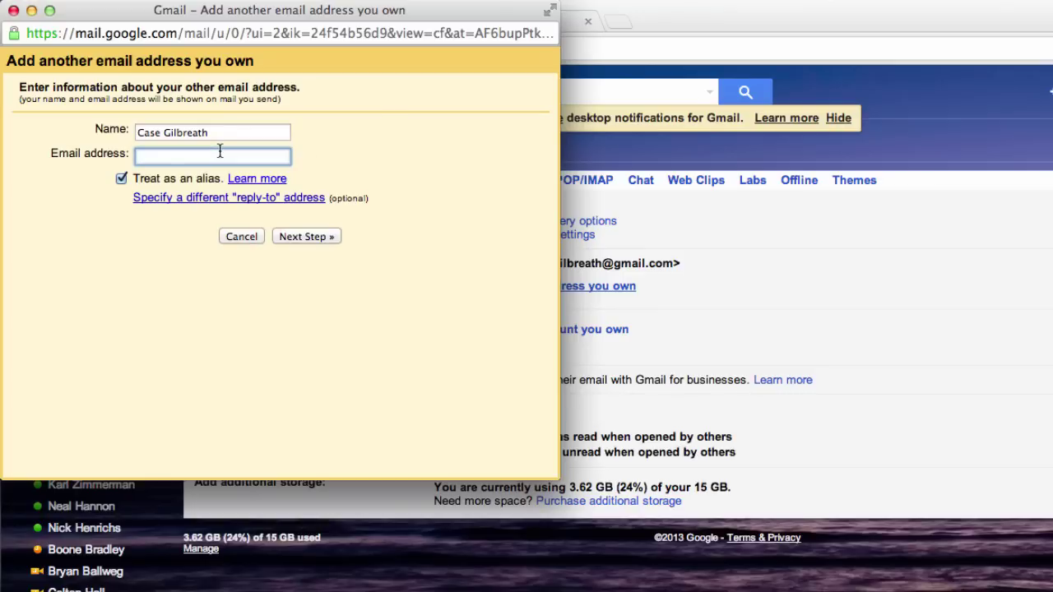
type("lakeozarks")
key("BackSpace")
key("BackSpace")
key("BackSpace")
key("BackSpace")
key("BackSpace")
key("BackSpace")
key("BackSpace")
key("BackSpace")
key("BackSpace")
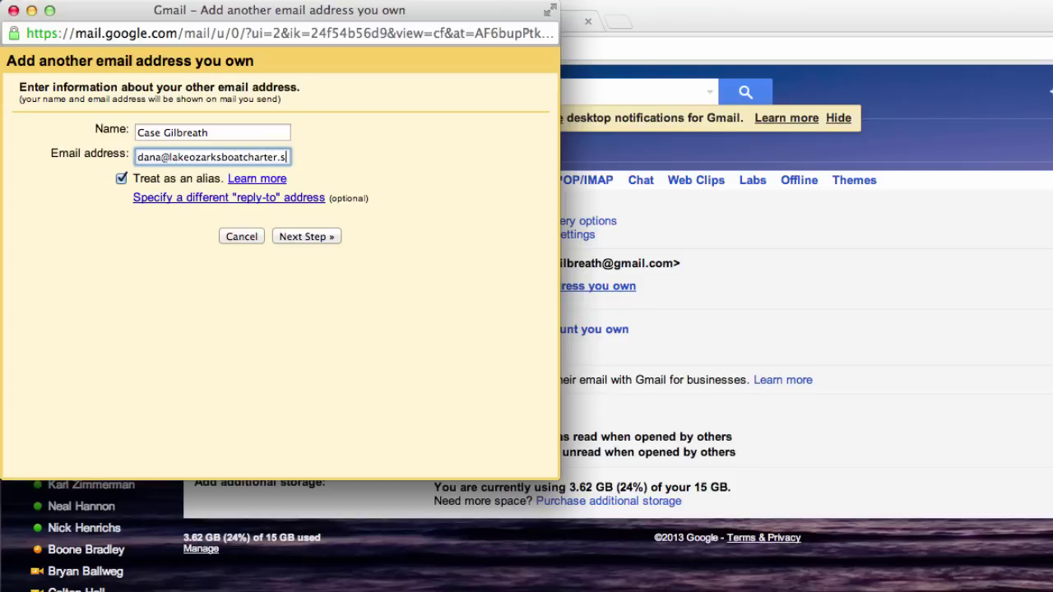
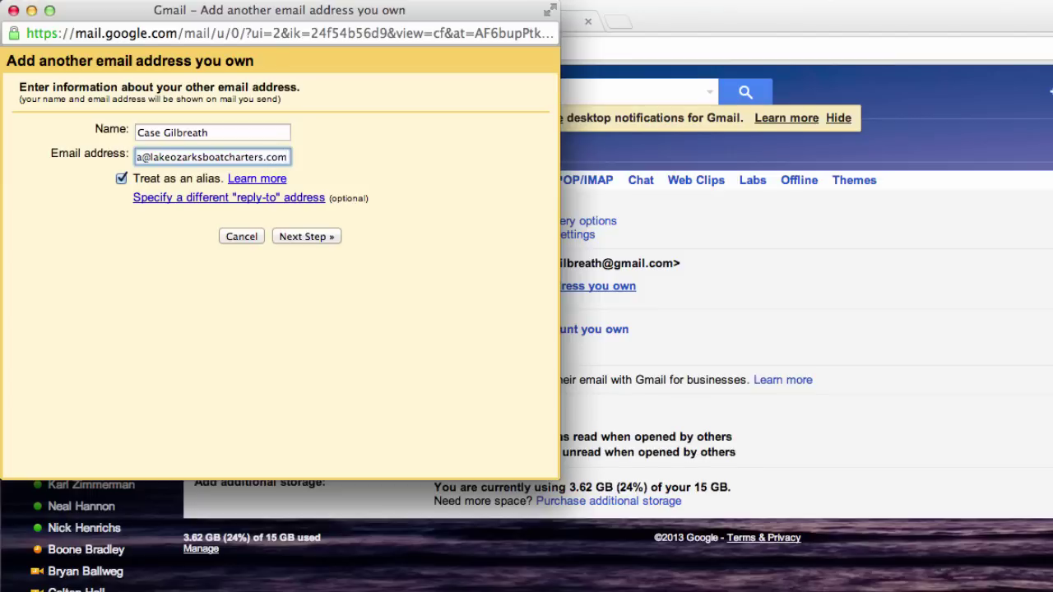
left_click(303, 236)
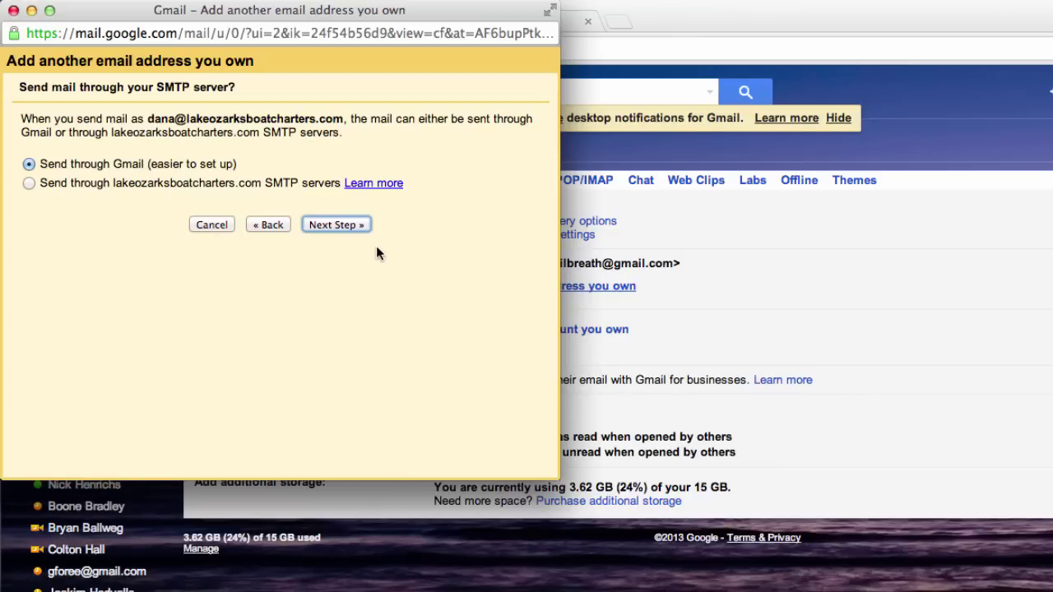
Keep Send through Gmail and send a confirmation code to the domain address.
left_click(349, 224)
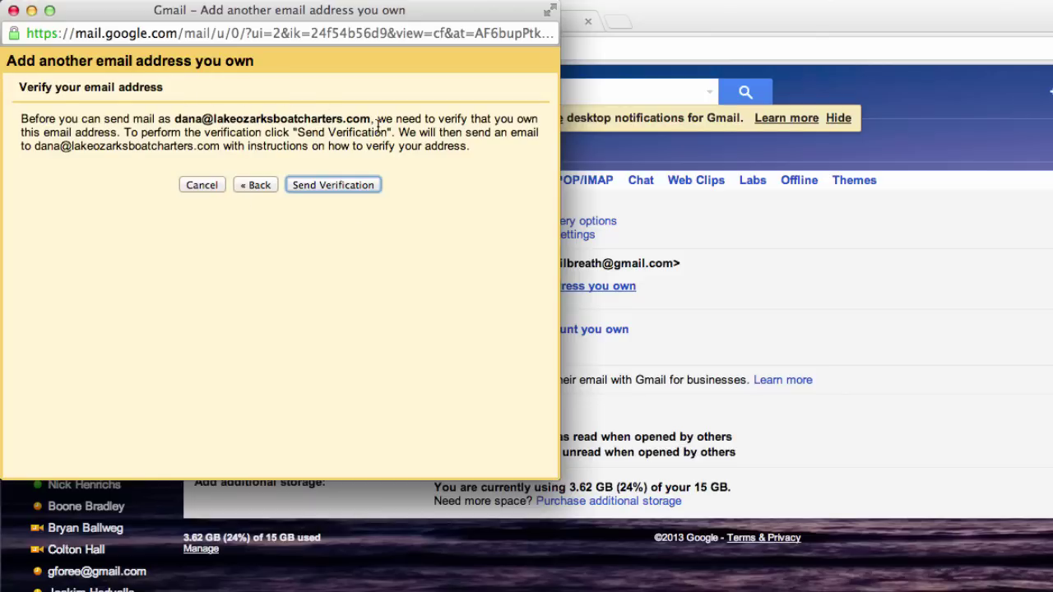
left_click(353, 189)
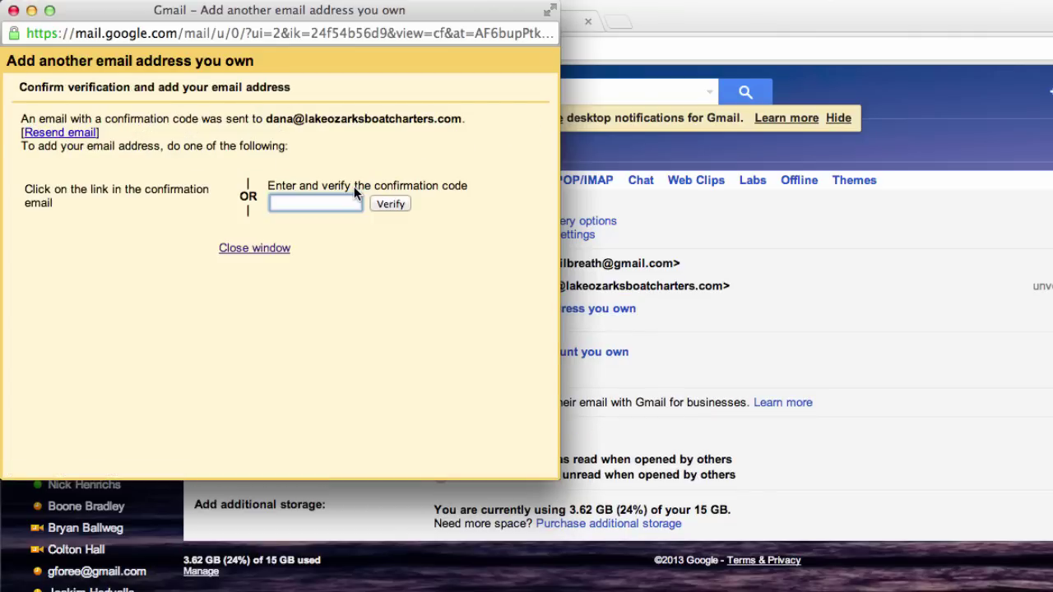
Return to cPanel's Email Accounts list and open webmail for the domain mailbox.
left_click(822, 25)
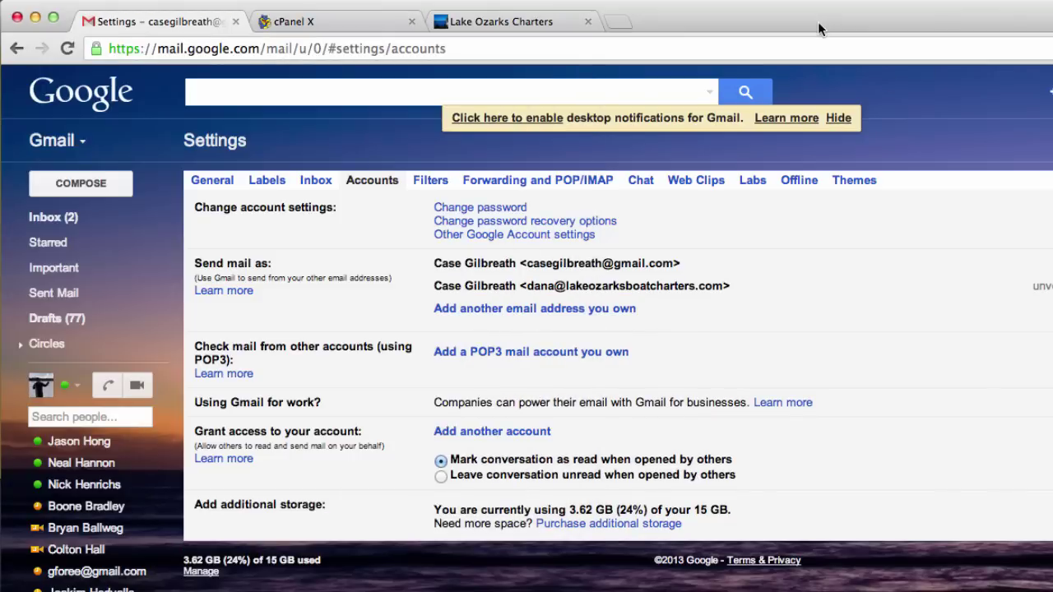
left_click(314, 19)
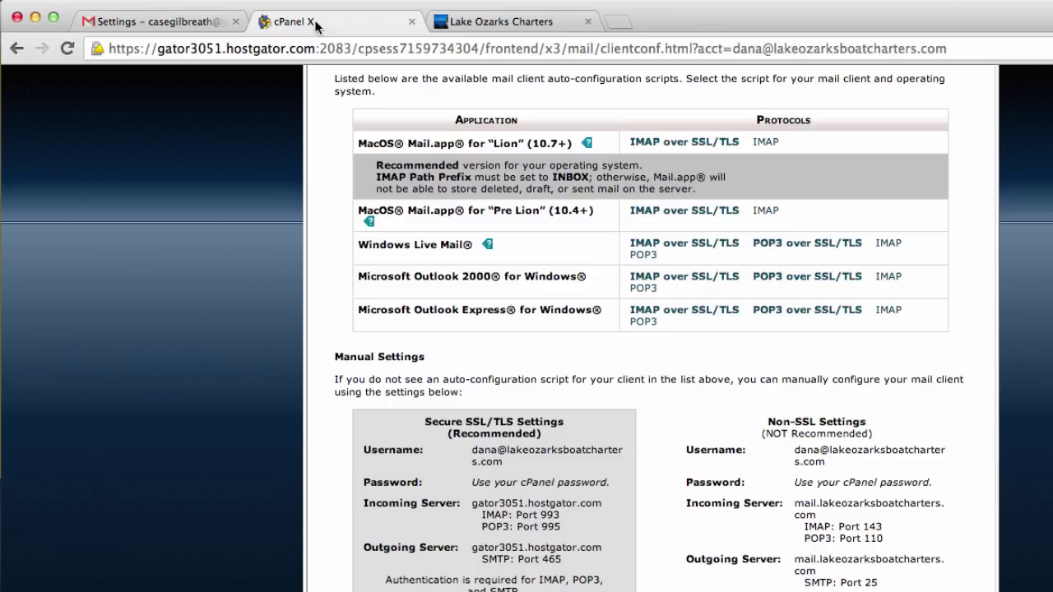
scroll(305, 160, "up", 5)
left_click(17, 48)
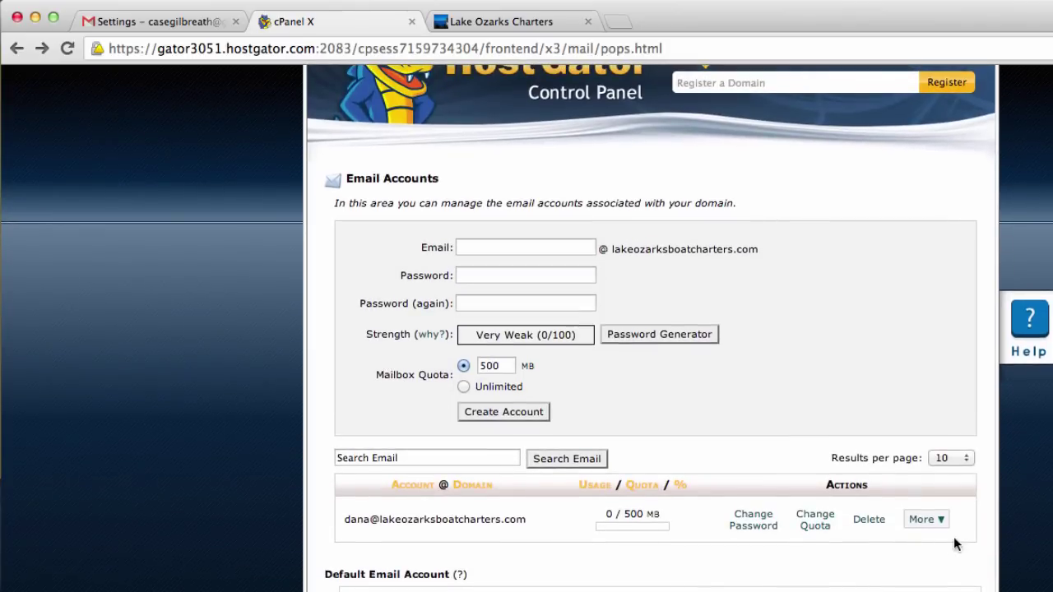
left_click(939, 520)
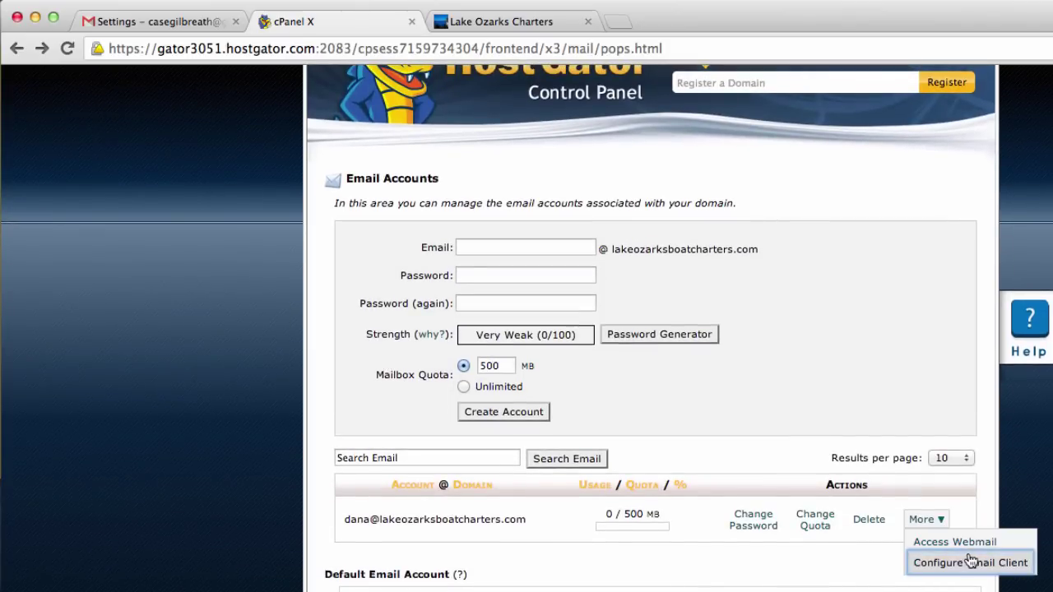
left_click(971, 546)
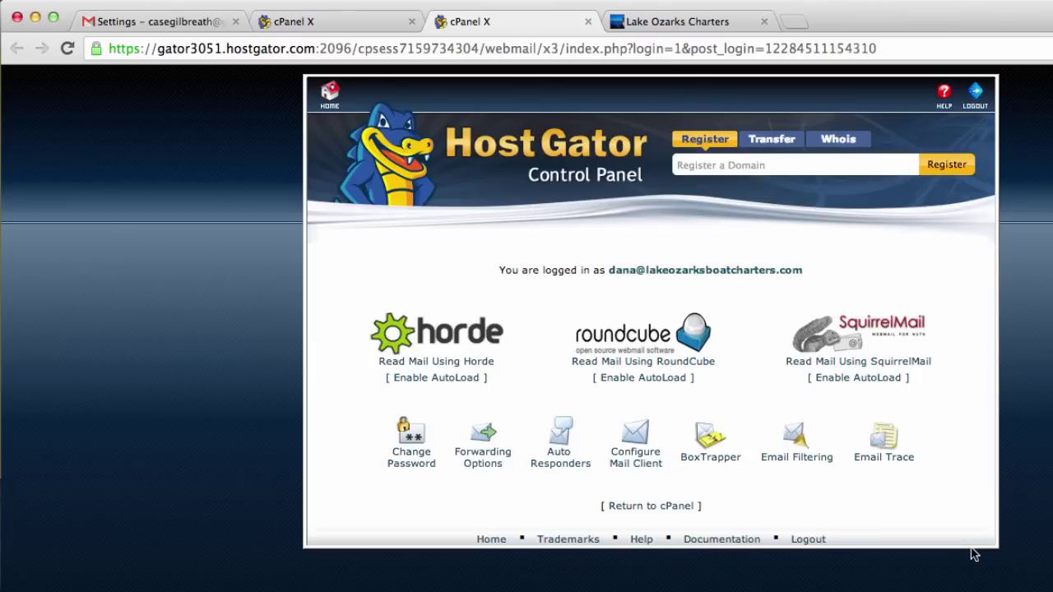
Open the Gmail Confirmation message in RoundCube and select its confirmation code.
left_click(673, 366)
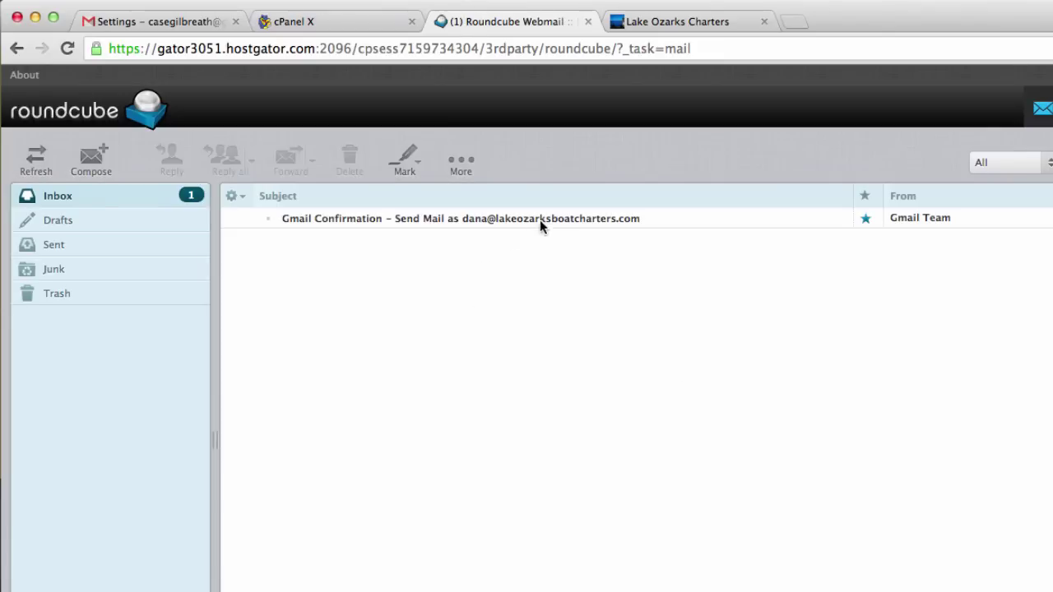
left_click(597, 217)
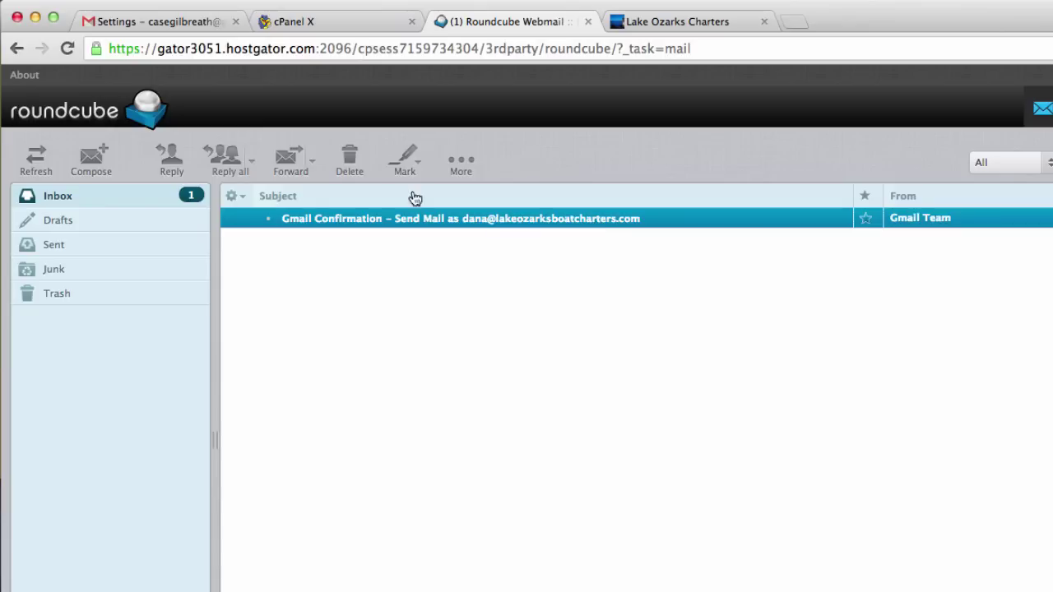
double_click(547, 222)
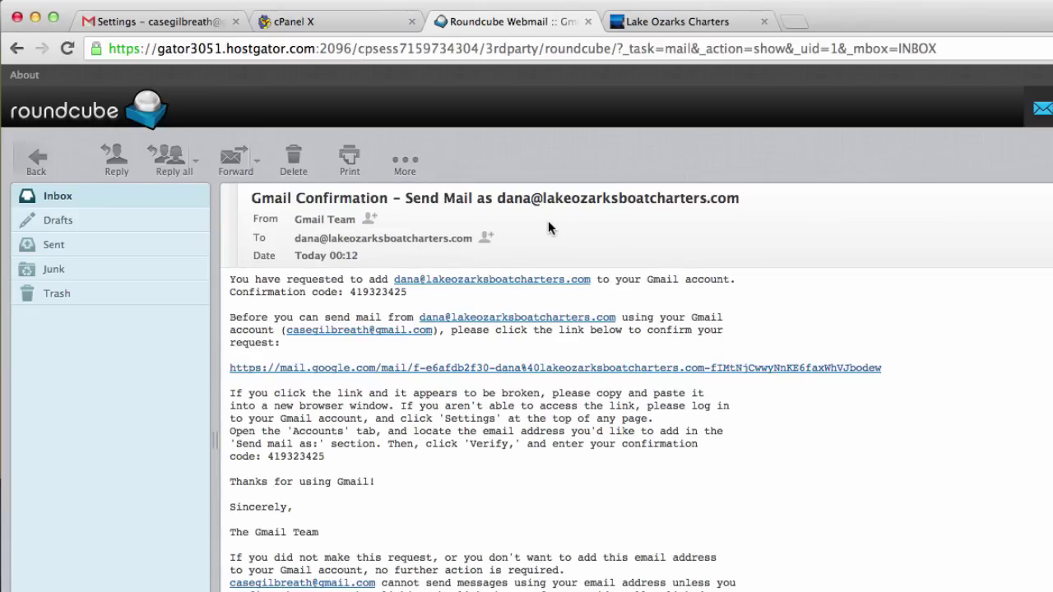
left_click_drag(405, 291, 349, 292)
key("super+c")
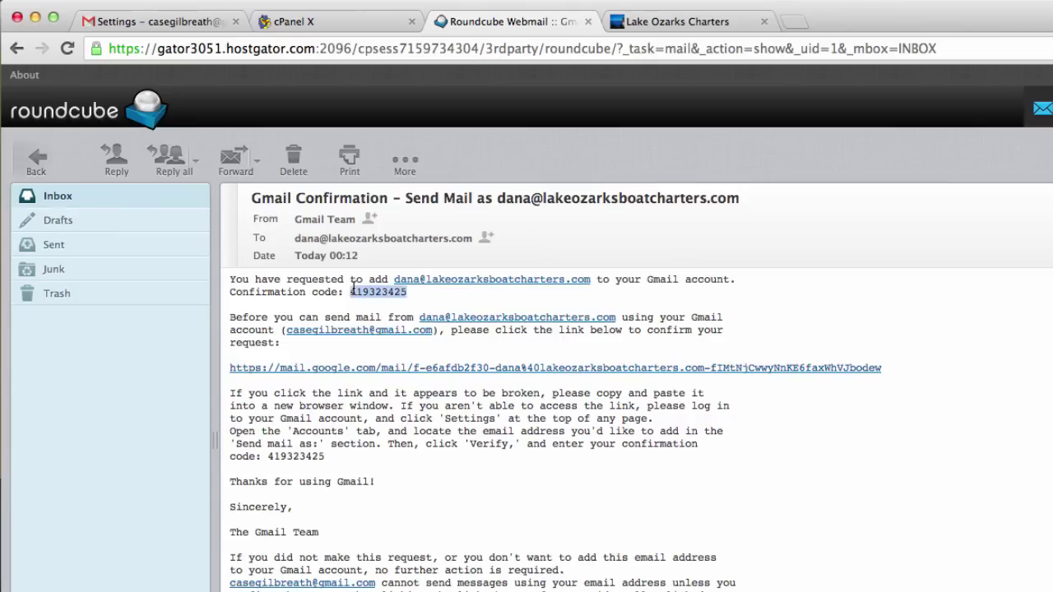
Paste the confirmation code into Gmail's verification window and verify it.
left_click(141, 23)
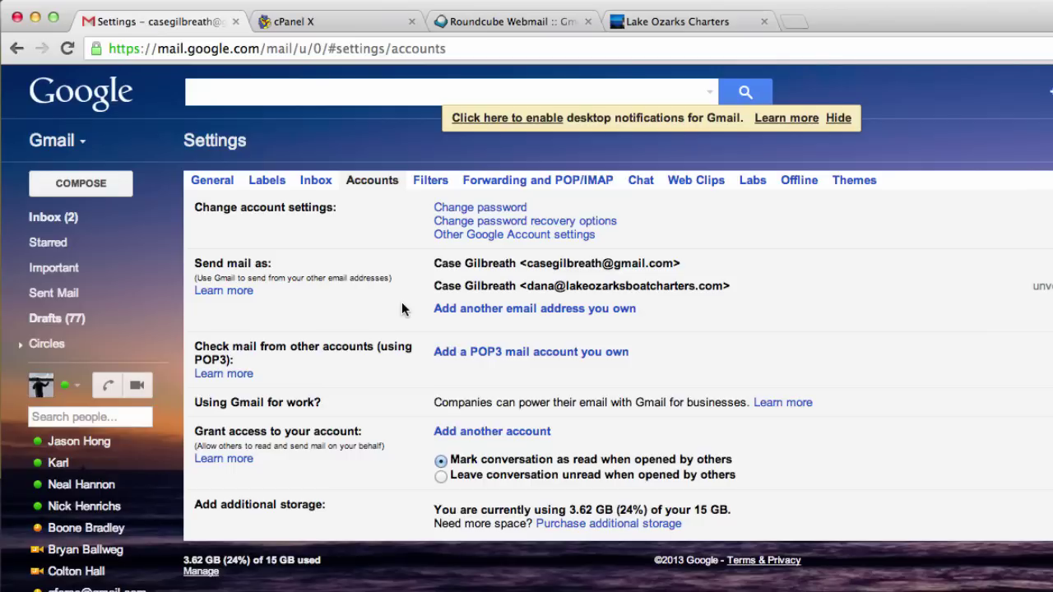
key("ctrl+Up")
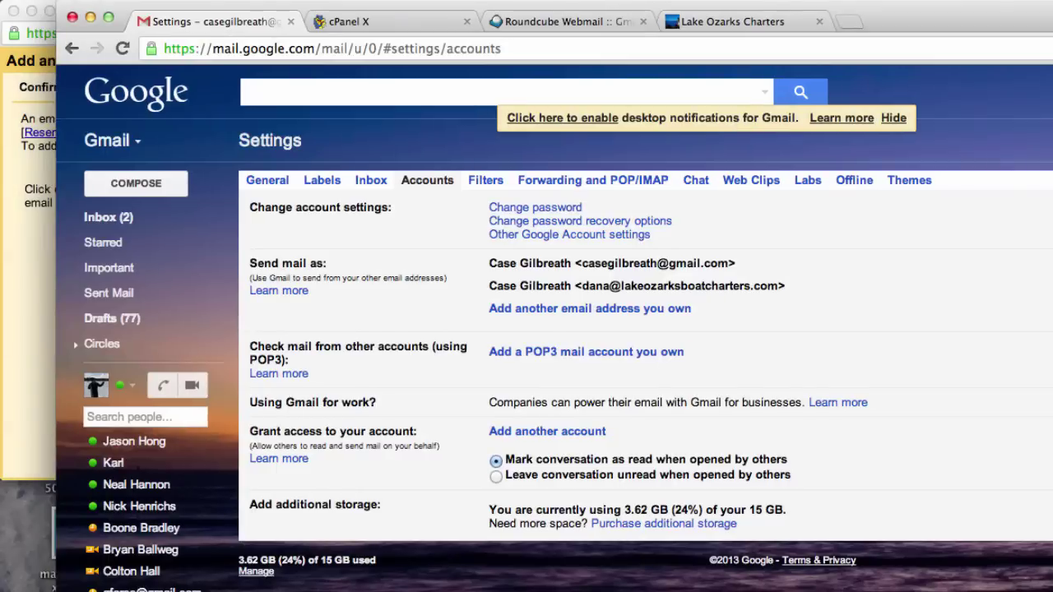
left_click(13, 247)
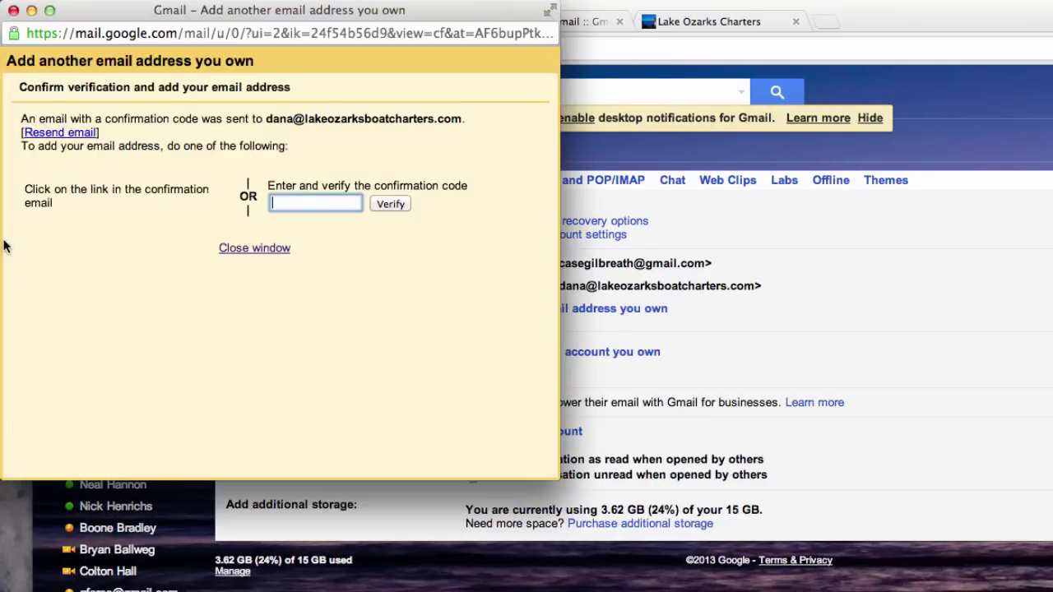
key("super+v")
left_click(390, 207)
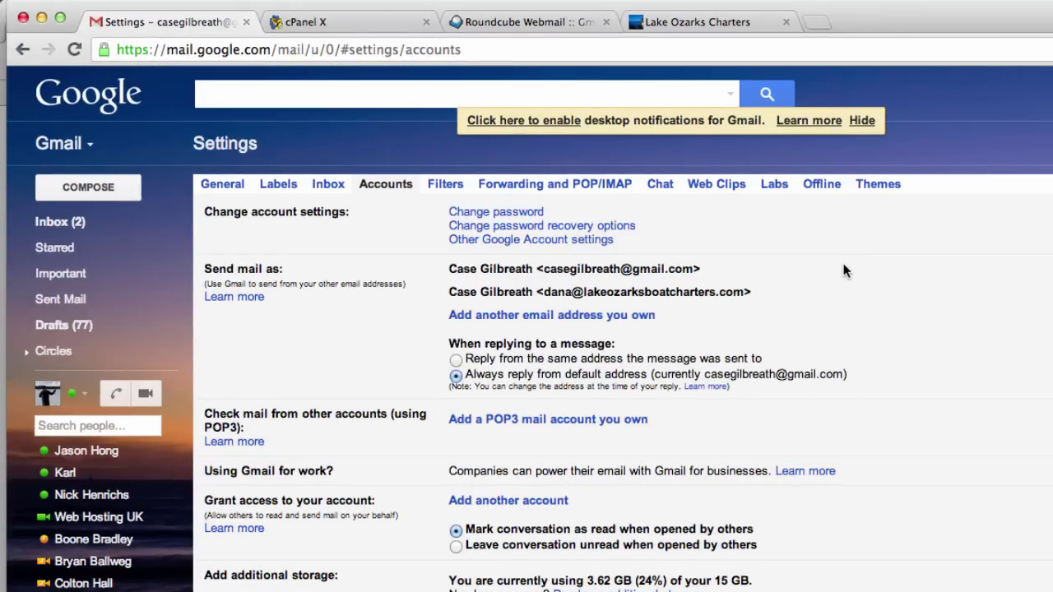
Highlight the now-verified domain address in the Send mail as list.
left_click_drag(755, 296, 450, 287)
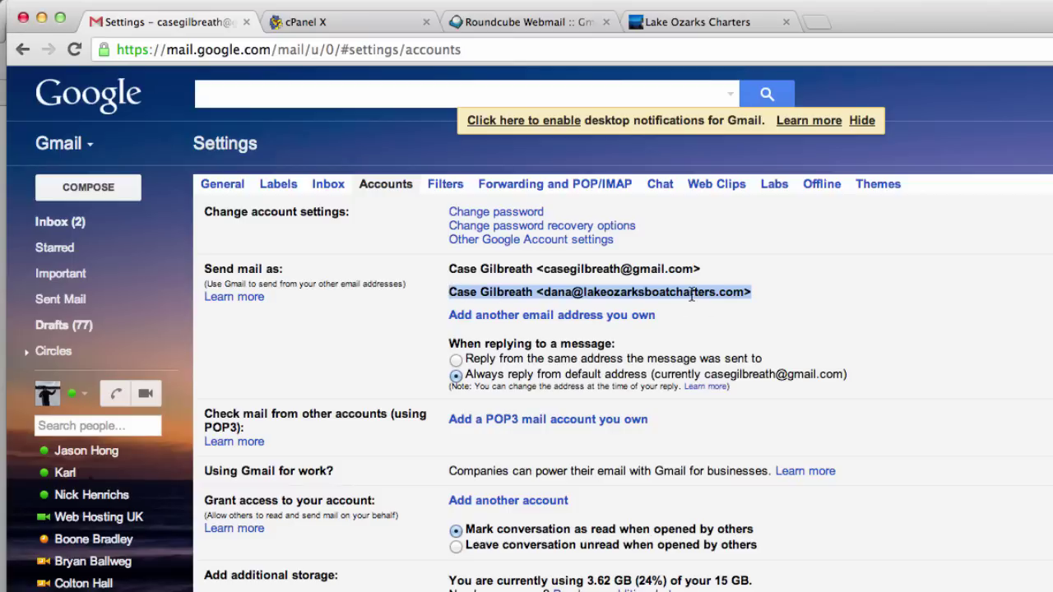
left_click(770, 289)
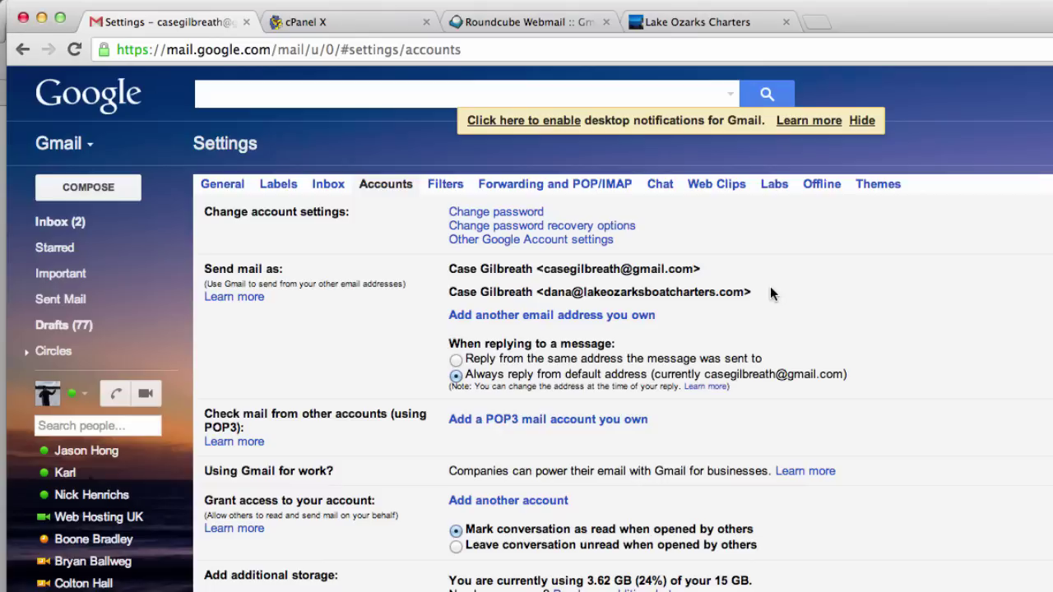
left_click_drag(750, 292, 451, 294)
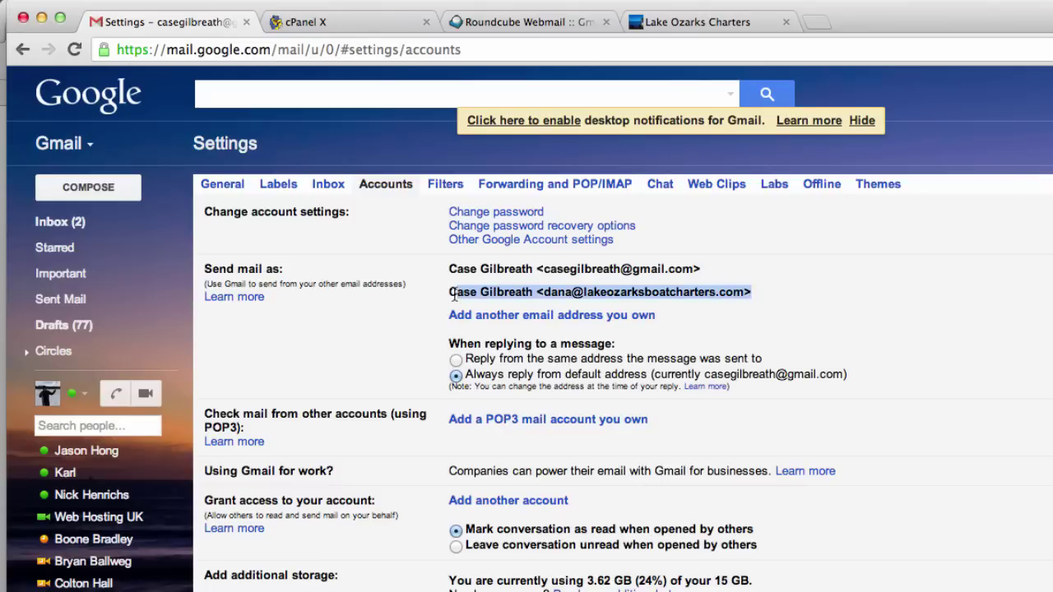
Send a message titled TESTING from the domain address to your own Gmail account.
left_click(91, 229)
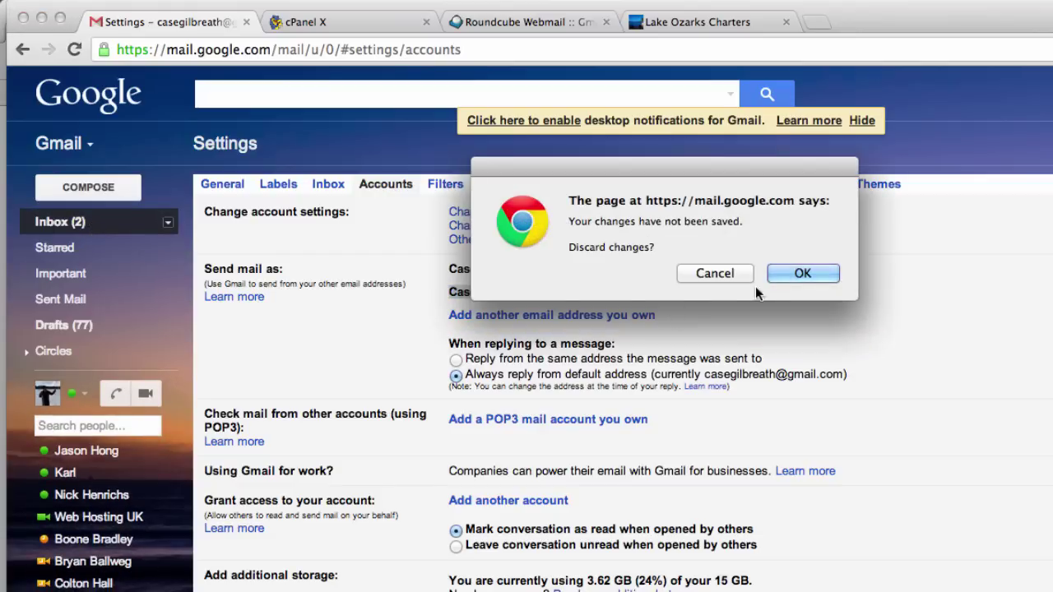
left_click(801, 274)
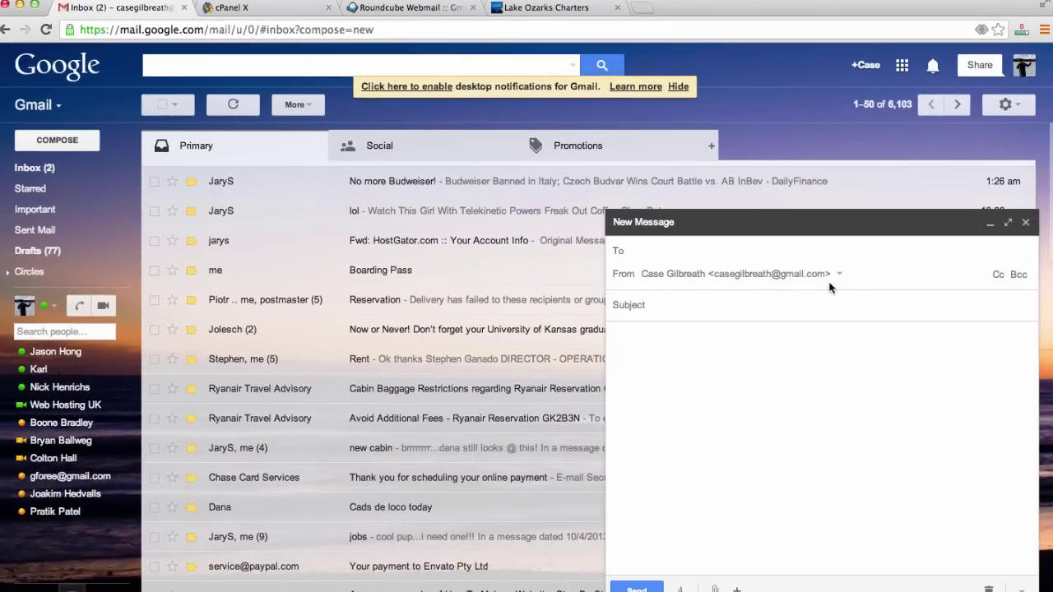
left_click(839, 274)
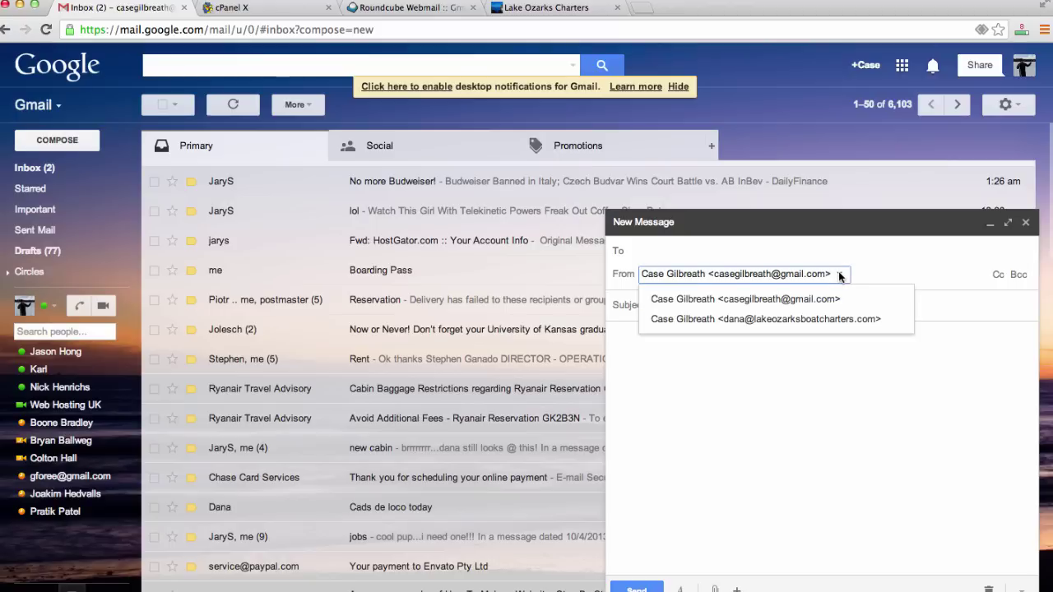
left_click(794, 327)
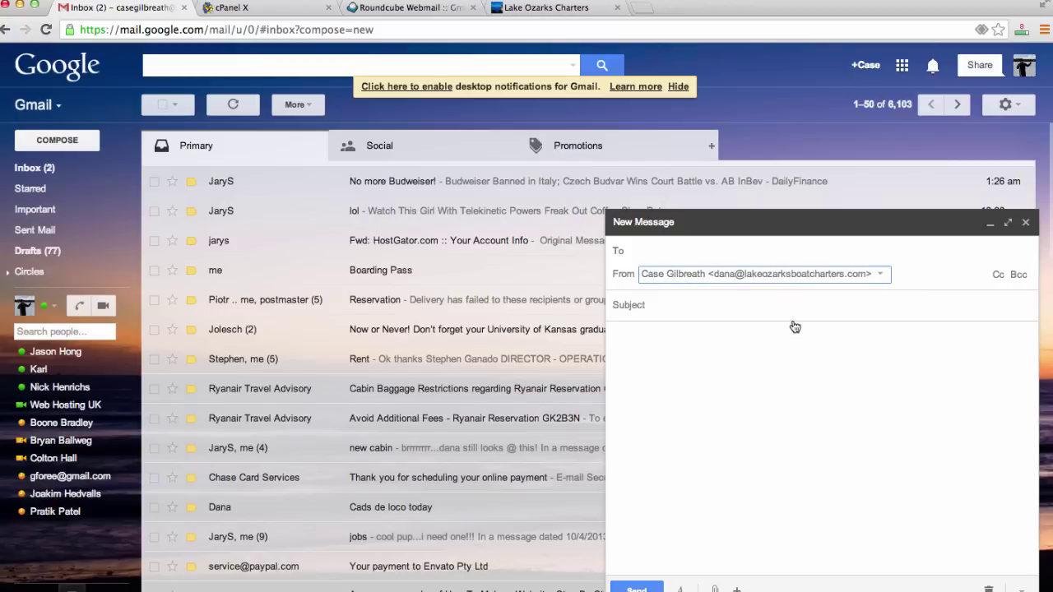
left_click(821, 258)
key("Return")
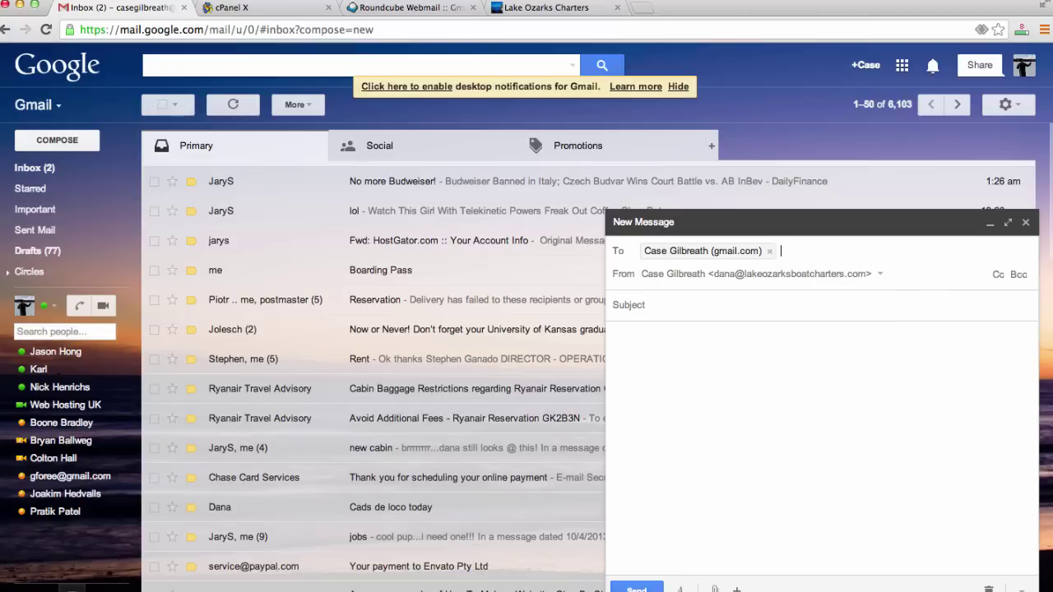
key("Tab")
key("Tab")
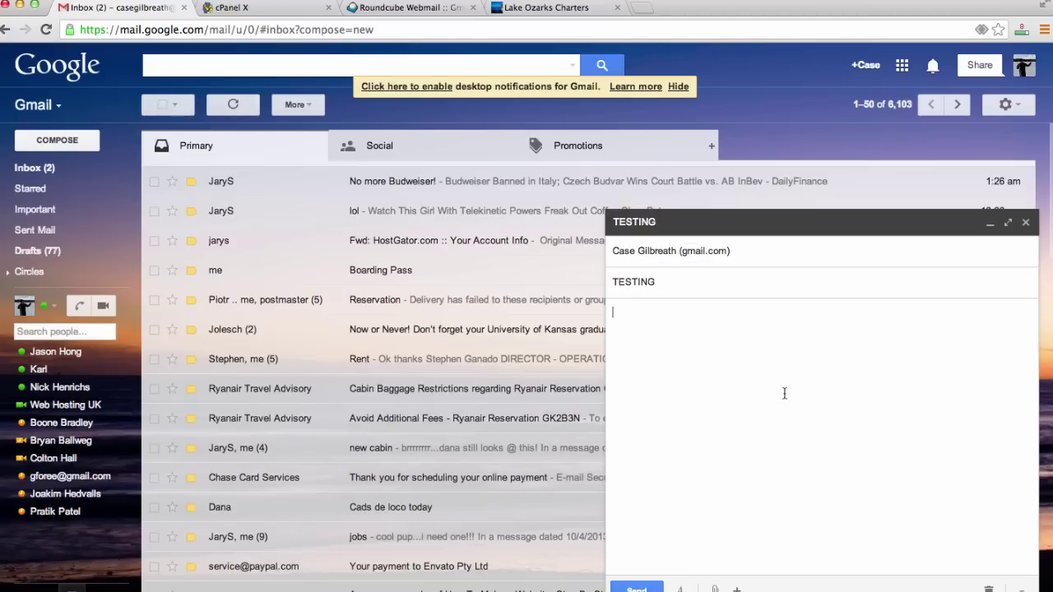
left_click(636, 589)
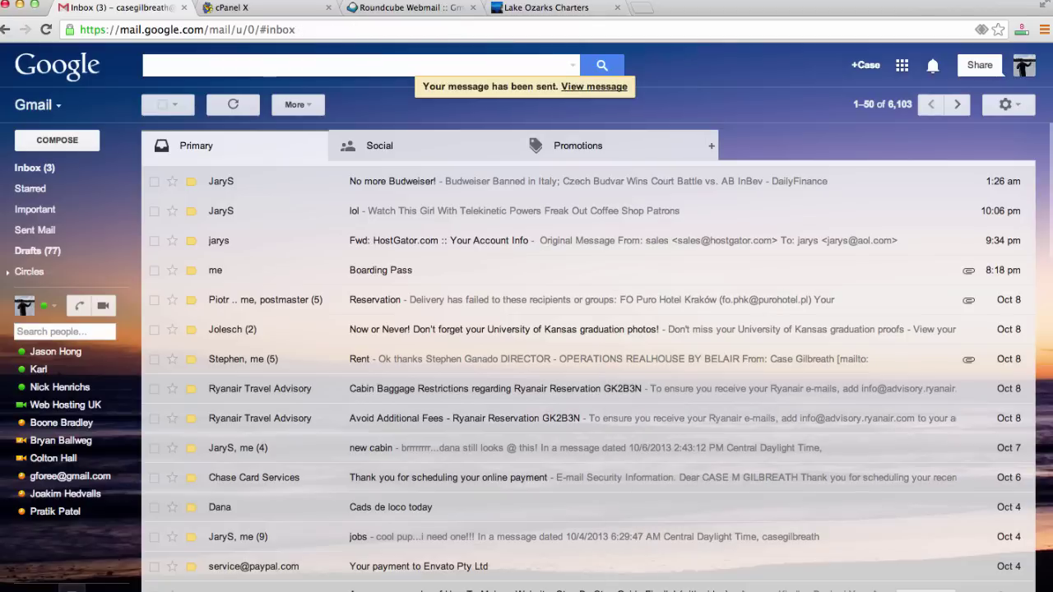
Open the received TESTING email and highlight its domain sender address.
left_click(31, 167)
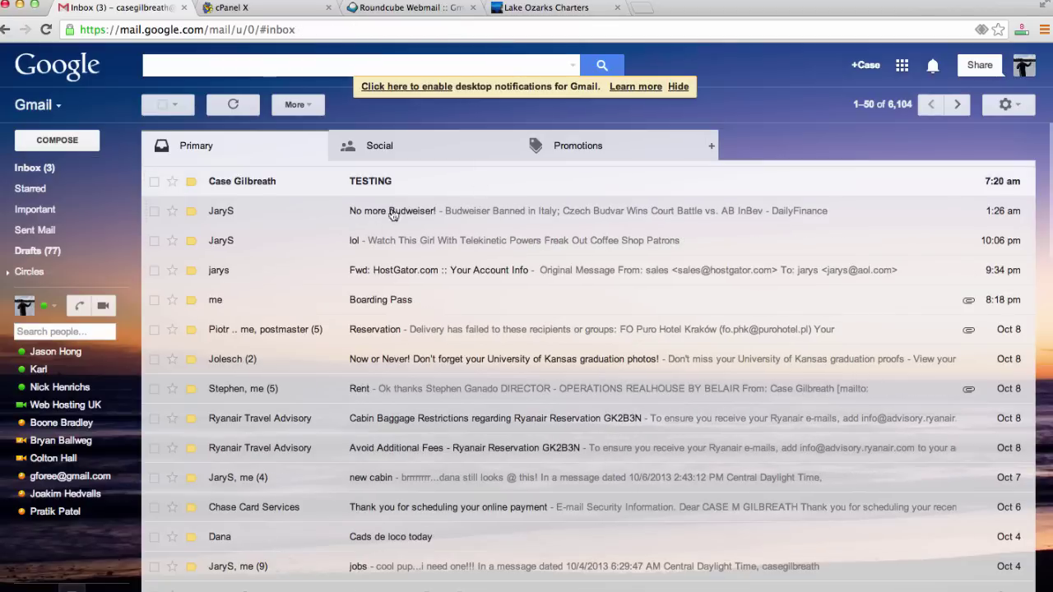
left_click(488, 181)
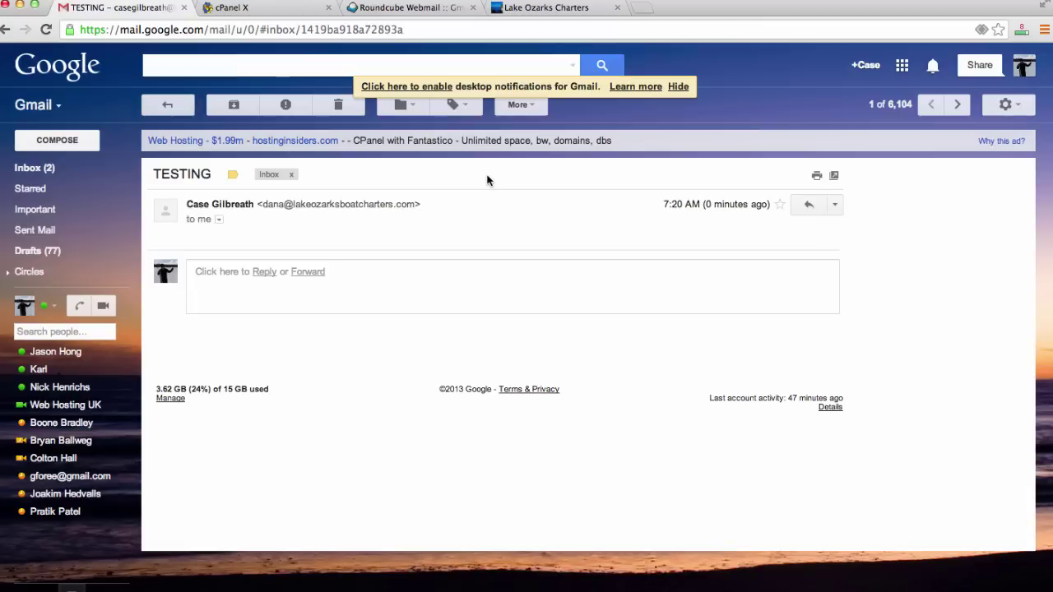
left_click_drag(416, 200, 262, 207)
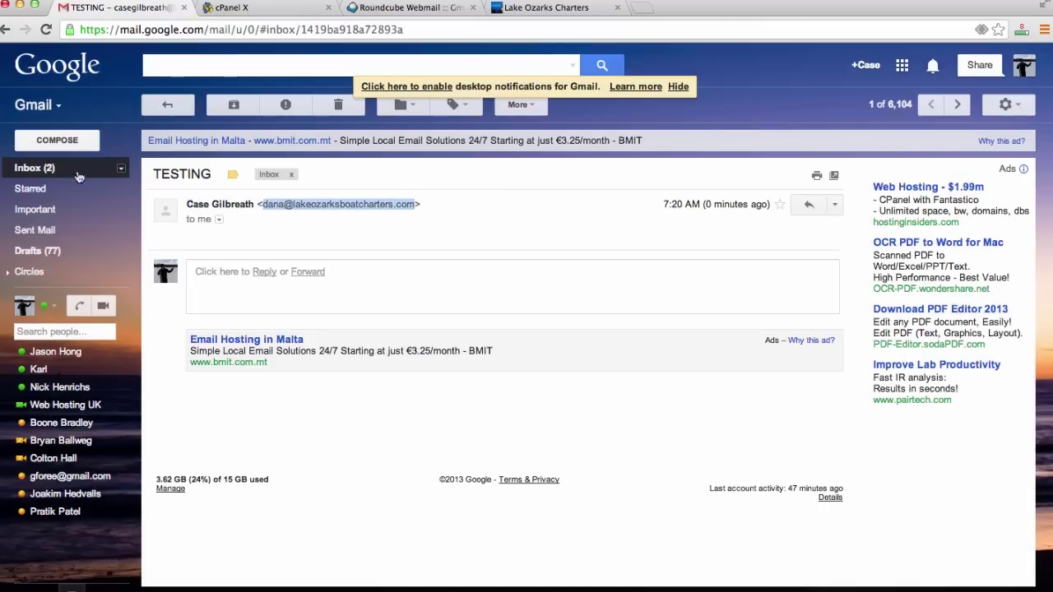